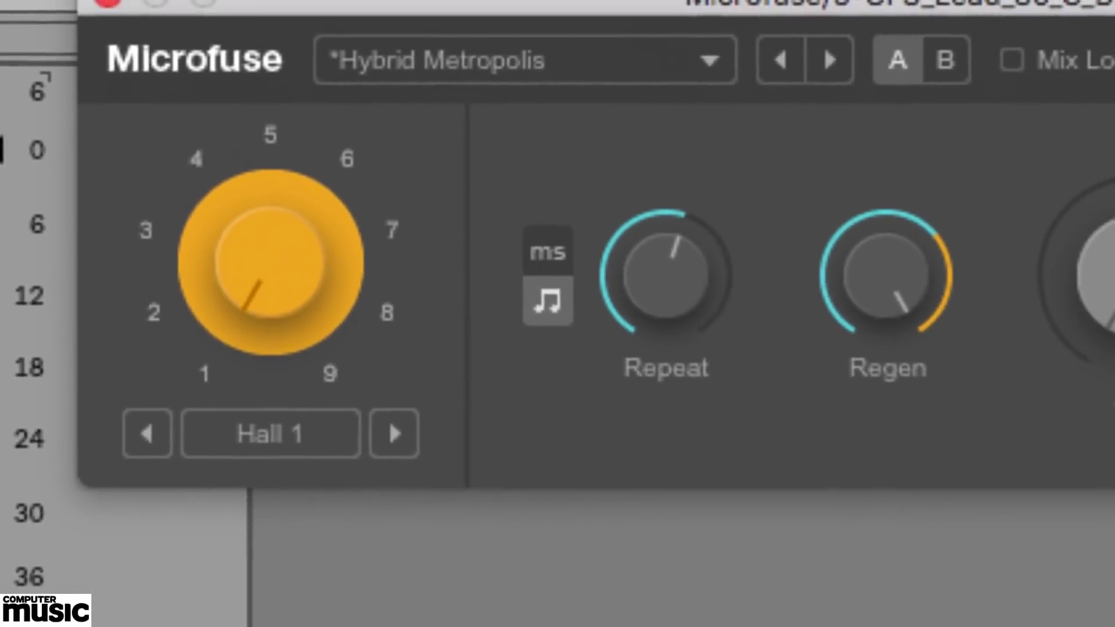
Step: Switch the lead track's Microfuse repeat timing to milliseconds and adjust its Repeat amount
{"action": "mouse_move", "coordinate": [679, 299]}
{"action": "left_click", "coordinate": [498, 230]}
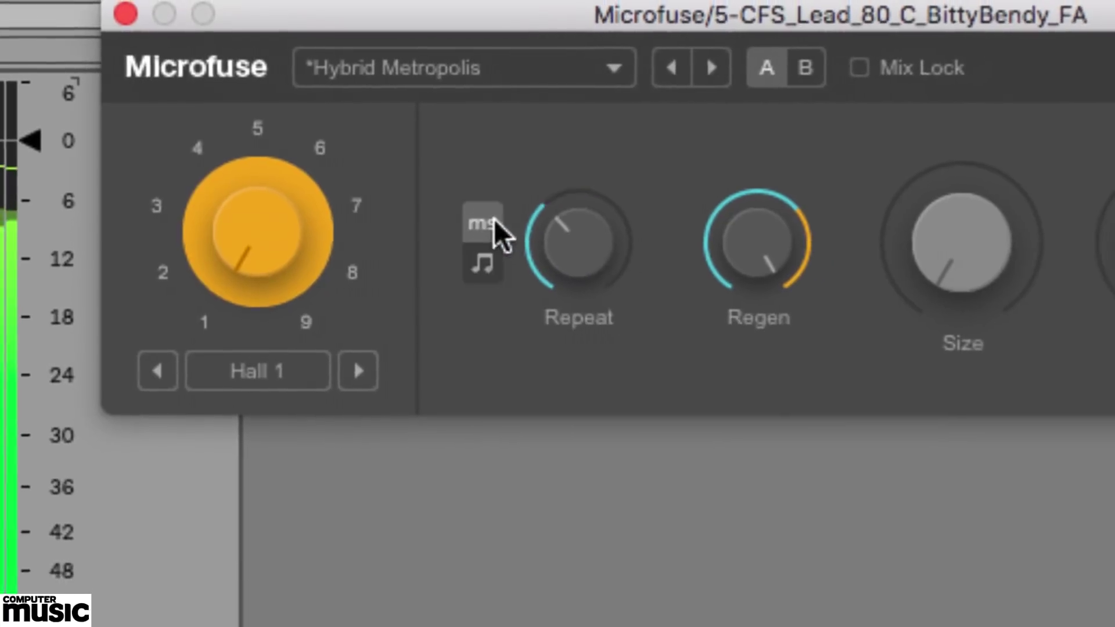
{"action": "left_click_drag", "start_coordinate": [587, 251], "coordinate": [586, 267]}
{"action": "left_click_drag", "start_coordinate": [504, 200], "coordinate": [504, 209]}
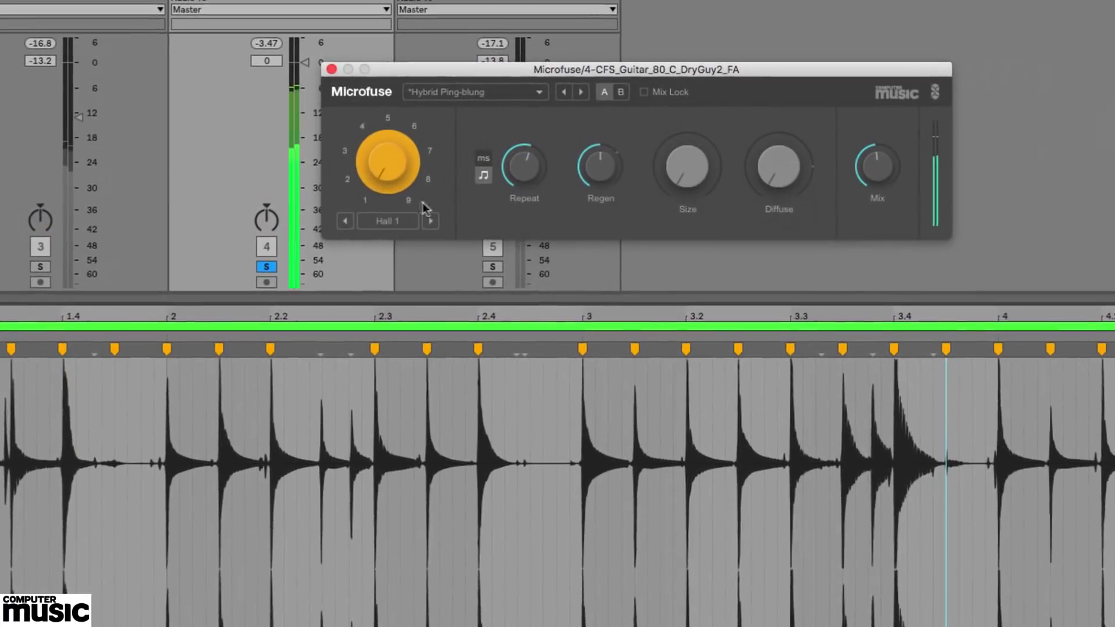
Step: Examine the available reverb types in the guitar track's Microfuse and try out its reverb type selector
{"action": "left_click", "coordinate": [397, 217]}
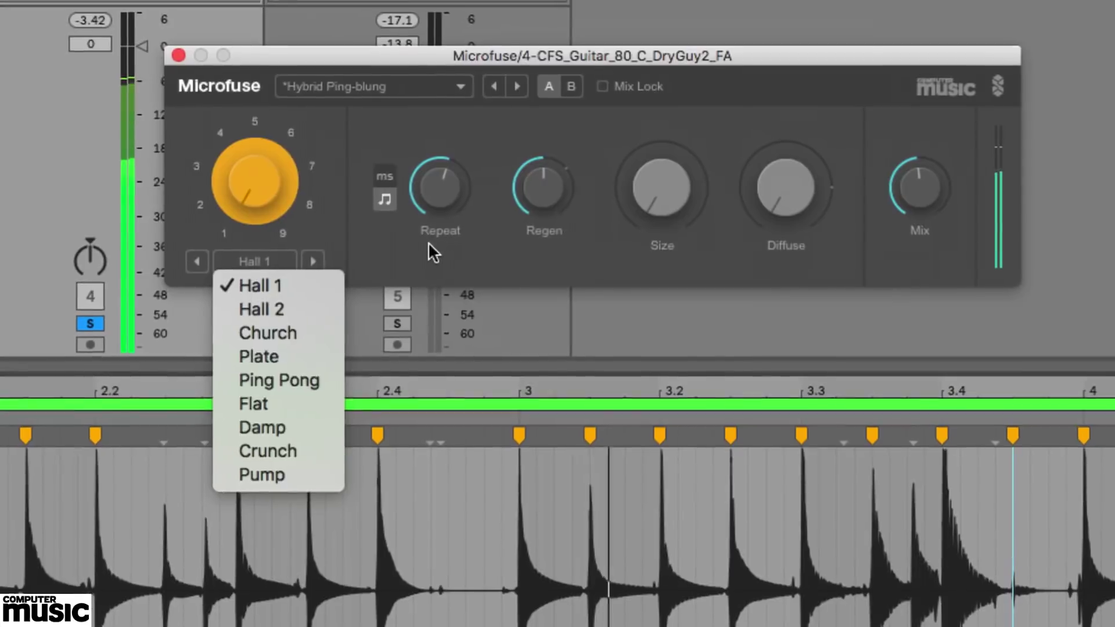
{"action": "left_click", "coordinate": [427, 242]}
{"action": "left_click_drag", "start_coordinate": [217, 199], "coordinate": [173, 232]}
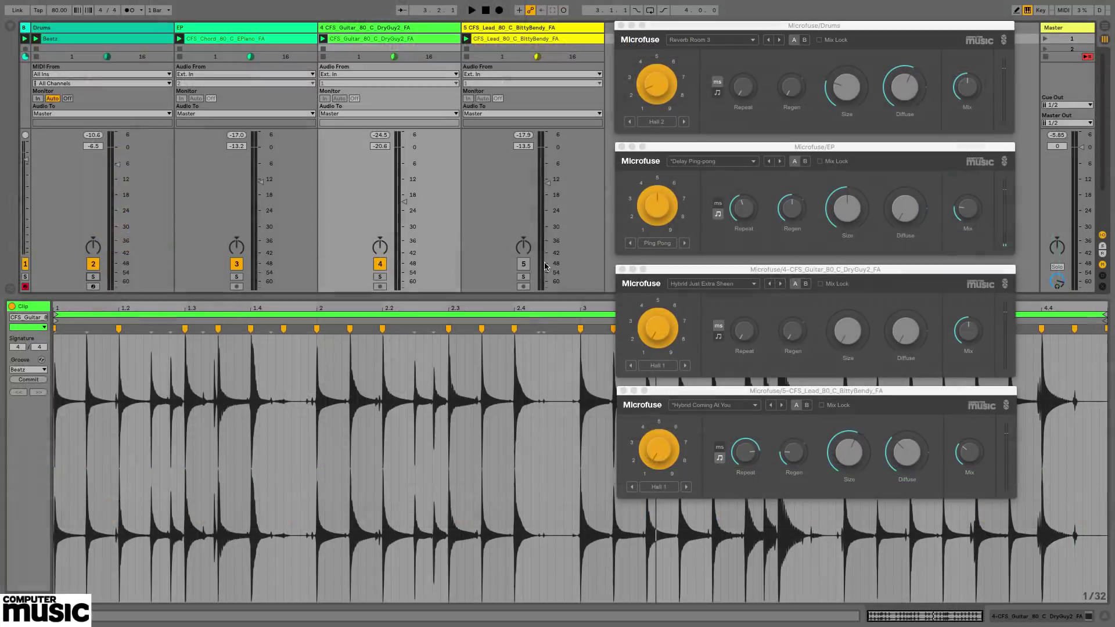
Step: Solo the Drums track during playback and load the factory preset Hybrid Dimension 1 in its Microfuse
{"action": "key", "text": "space"}
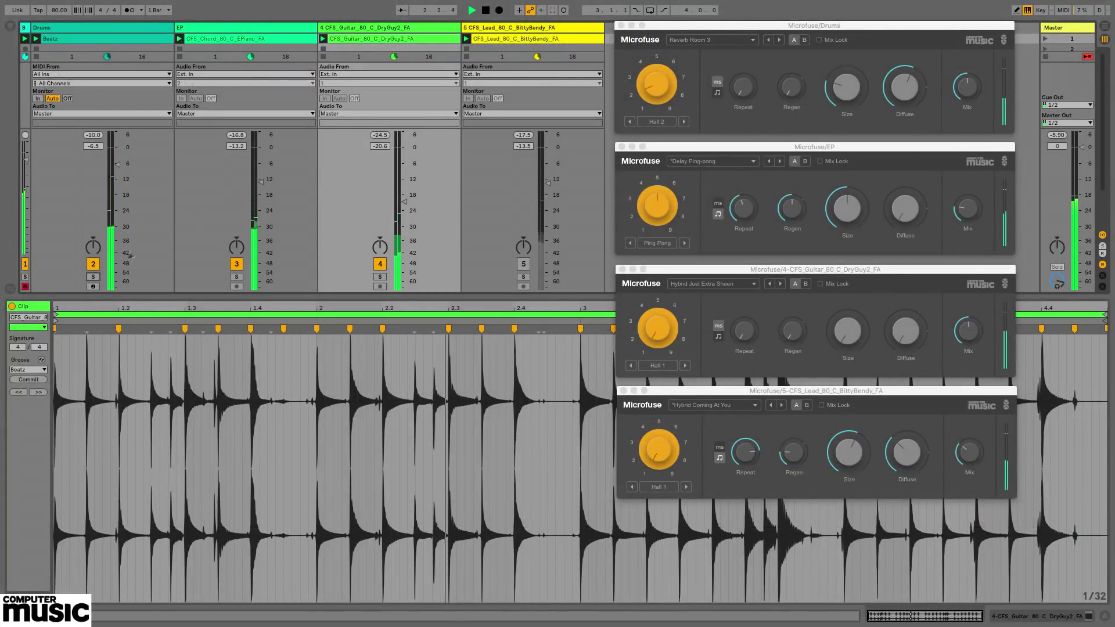
{"action": "left_click", "coordinate": [93, 276]}
{"action": "left_click", "coordinate": [741, 40]}
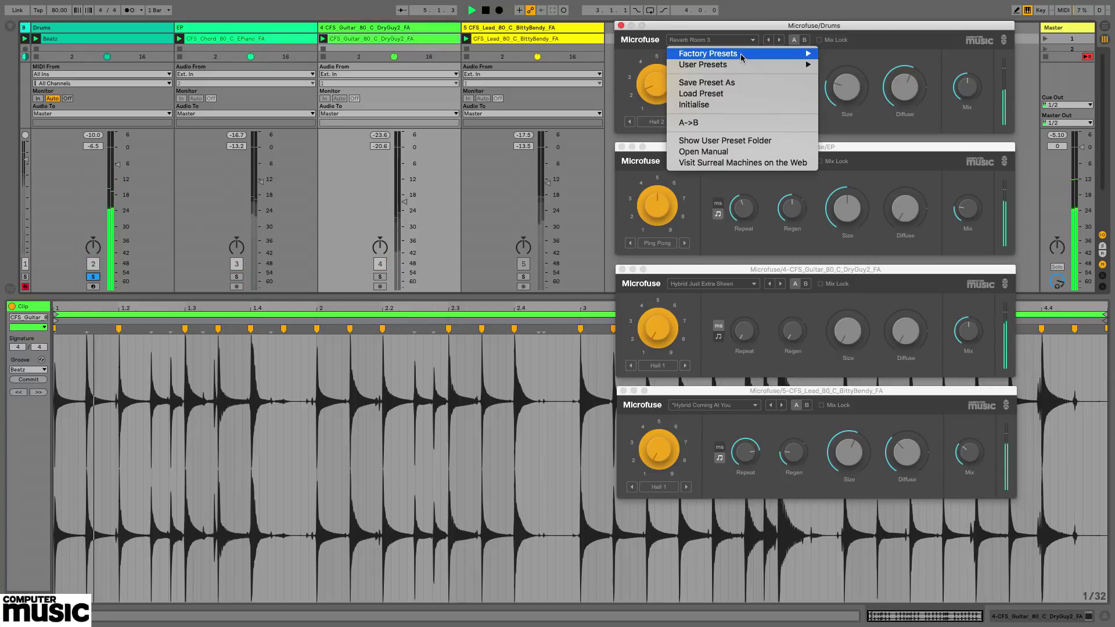
{"action": "mouse_move", "coordinate": [755, 54]}
{"action": "left_click", "coordinate": [882, 175]}
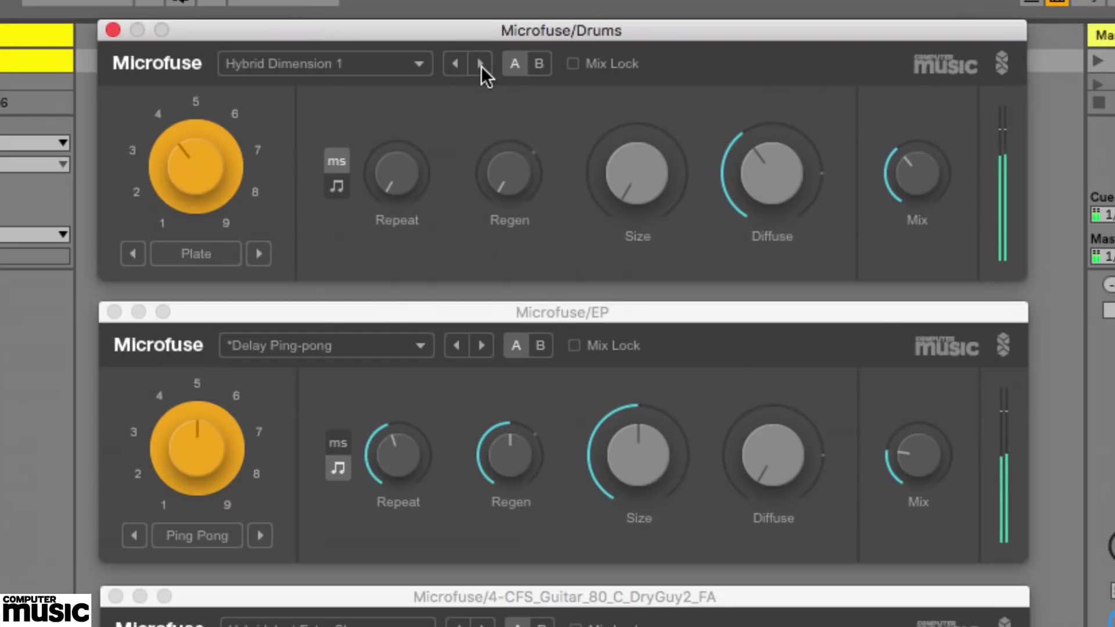
Step: Advance the Drums track's Microfuse one preset at a time through Hybrid Dimension 2, Hybrid Dimension 3 and Hybrid Fused to Hybrid Hall
{"action": "left_click", "coordinate": [481, 65]}
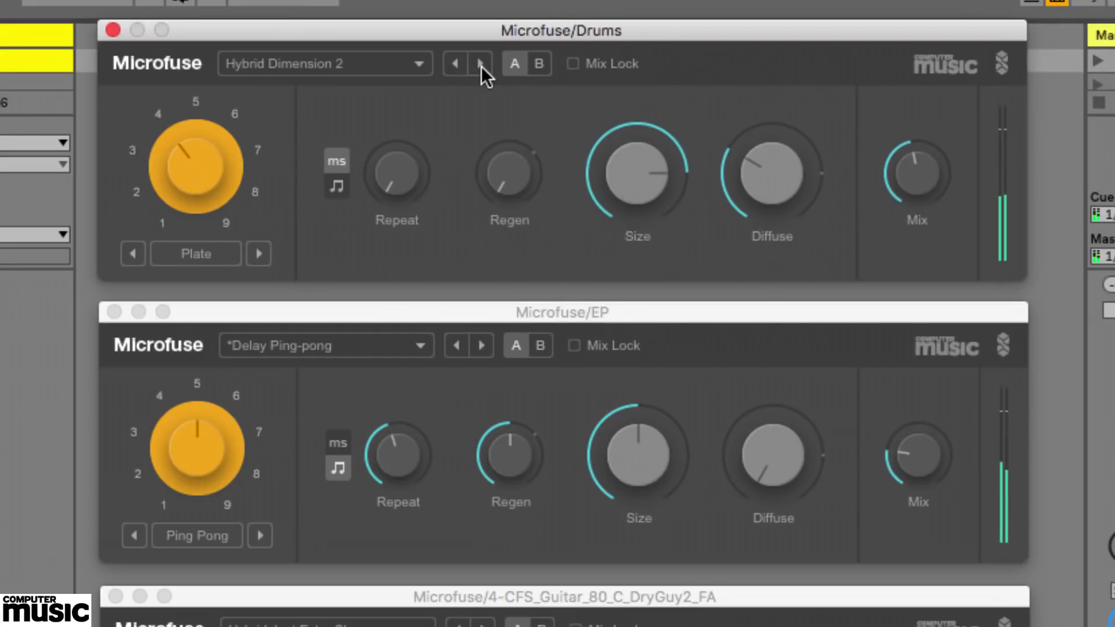
{"action": "left_click", "coordinate": [481, 65]}
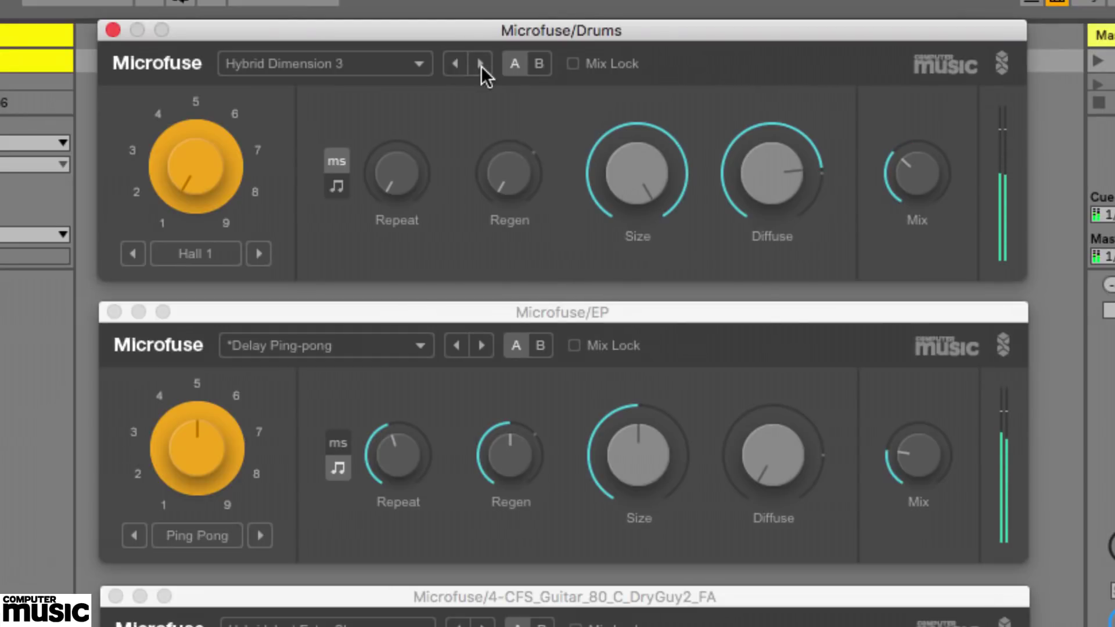
{"action": "left_click", "coordinate": [481, 65]}
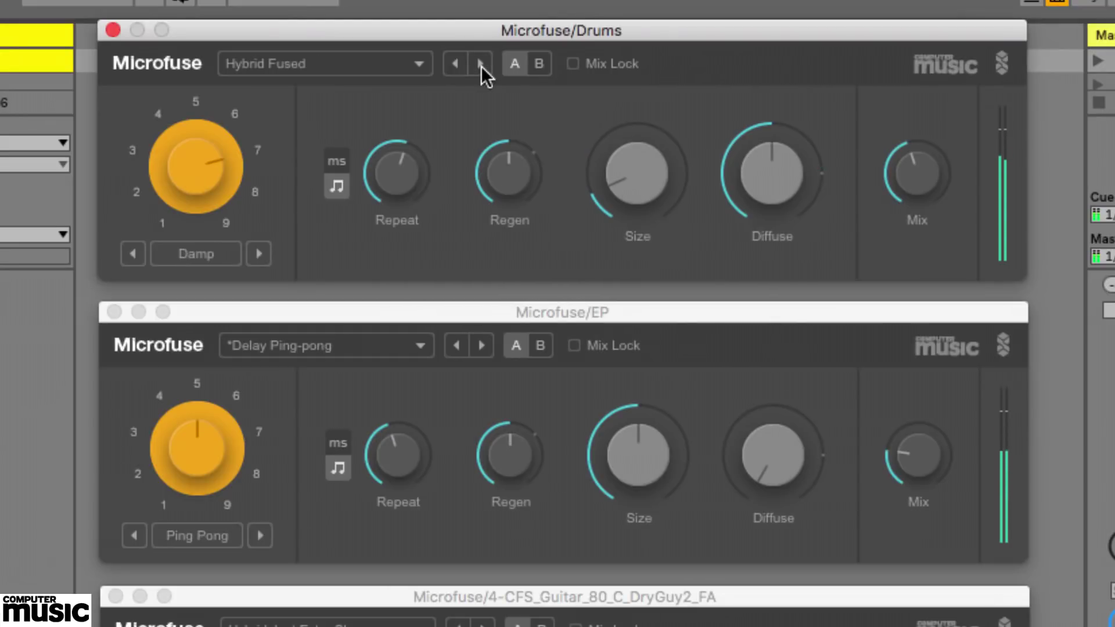
{"action": "left_click", "coordinate": [480, 65]}
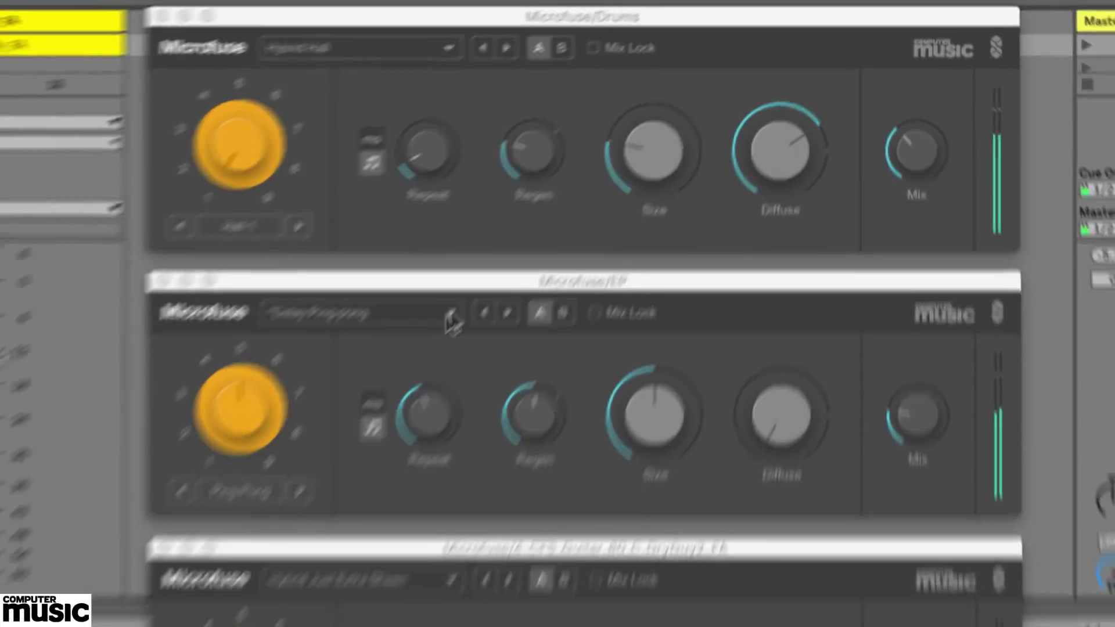
Step: Load the factory preset Delay Open Slight Space in the EP track's Microfuse and replace it with Reverb Larger Plate
{"action": "left_click", "coordinate": [419, 346]}
{"action": "mouse_move", "coordinate": [668, 140]}
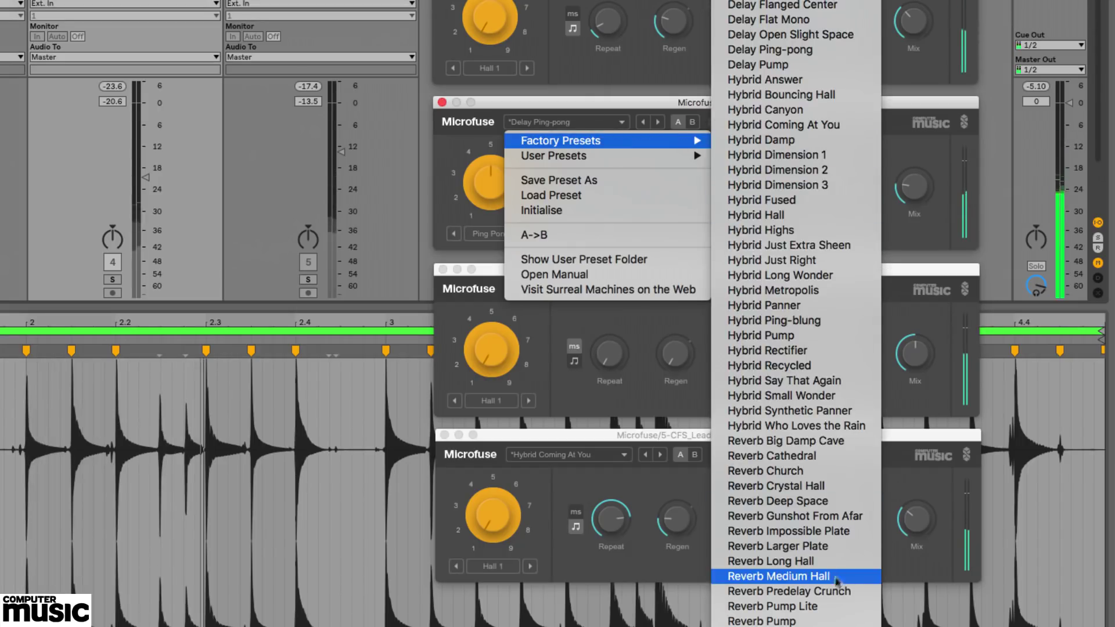
{"action": "left_click", "coordinate": [791, 36]}
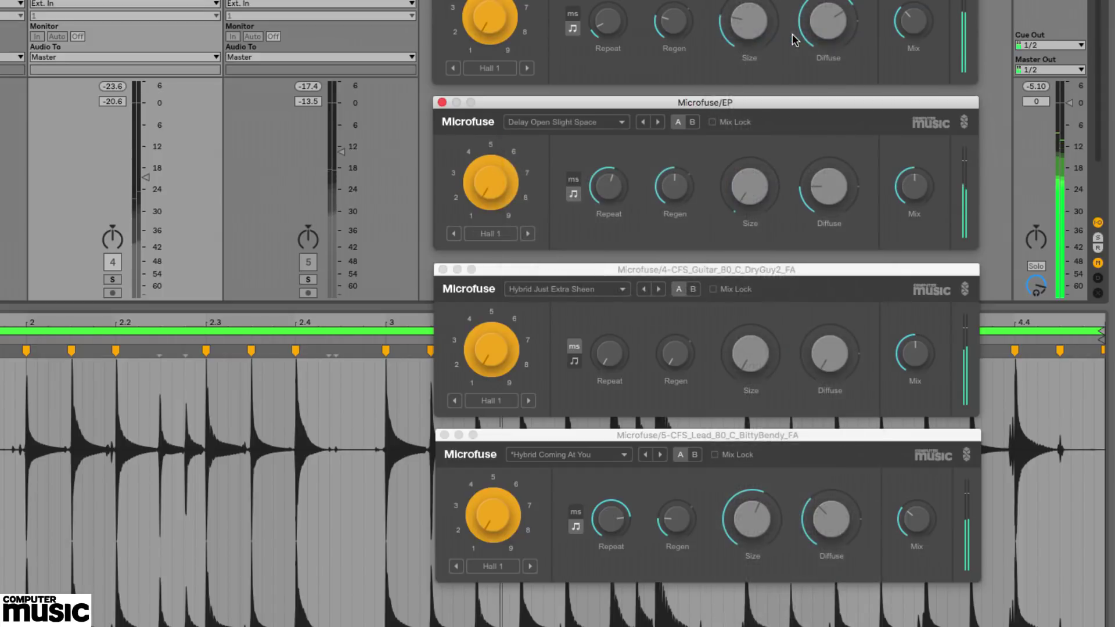
{"action": "left_click", "coordinate": [622, 123]}
{"action": "mouse_move", "coordinate": [624, 140]}
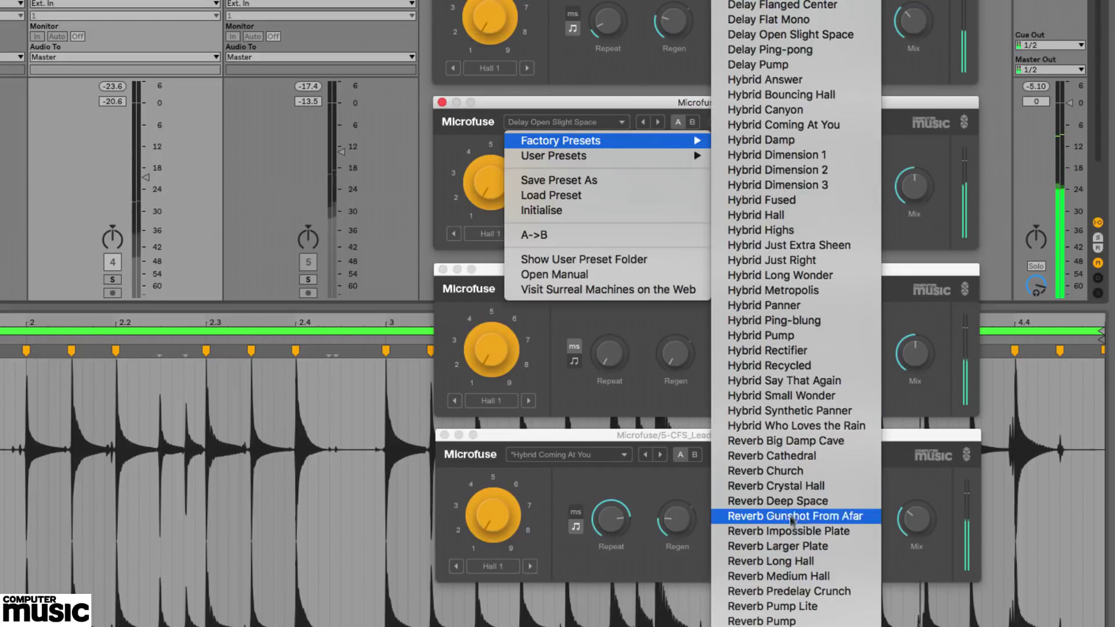
{"action": "left_click", "coordinate": [792, 546]}
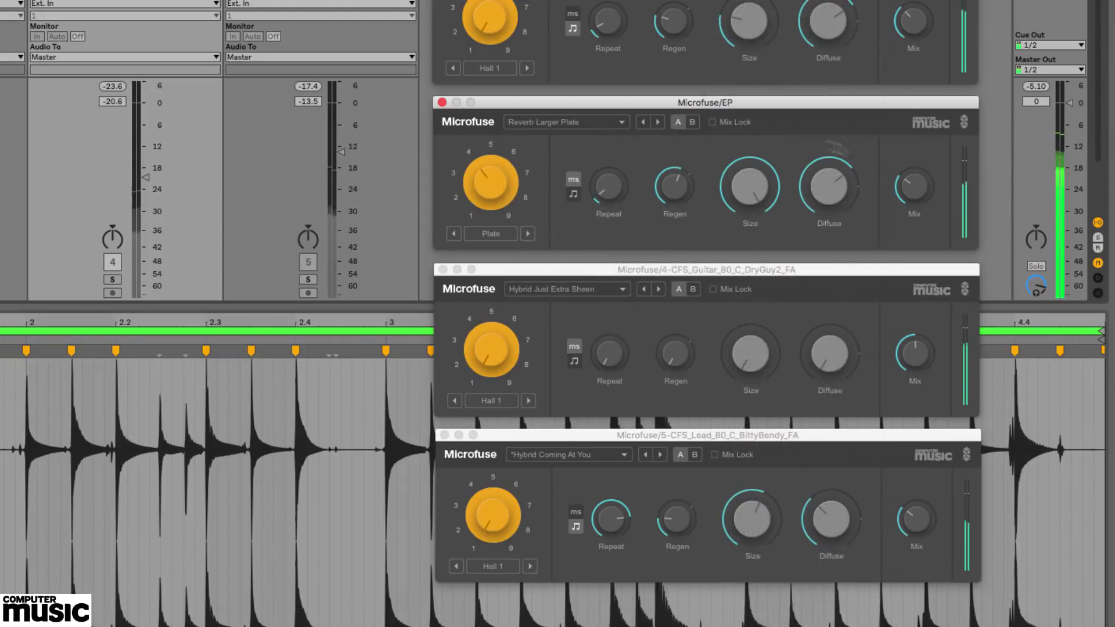
Step: Raise the EP Microfuse's Mix to 46% and enable Mix Lock
{"action": "mouse_move", "coordinate": [815, 170]}
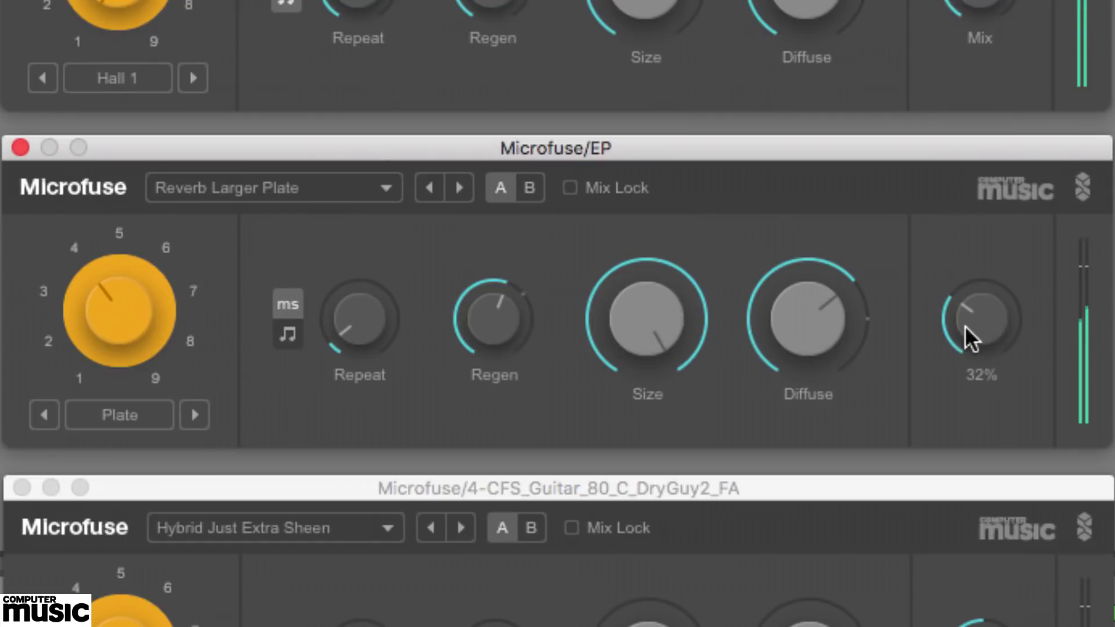
{"action": "left_click_drag", "start_coordinate": [907, 195], "coordinate": [907, 188]}
{"action": "left_click_drag", "start_coordinate": [982, 318], "coordinate": [982, 313]}
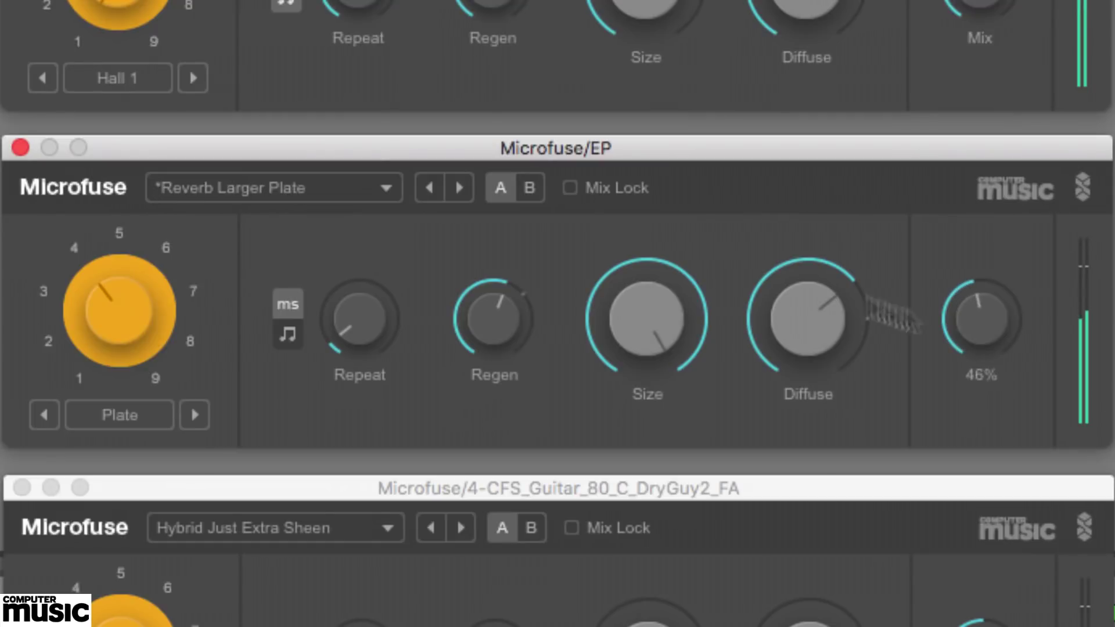
{"action": "left_click", "coordinate": [571, 187]}
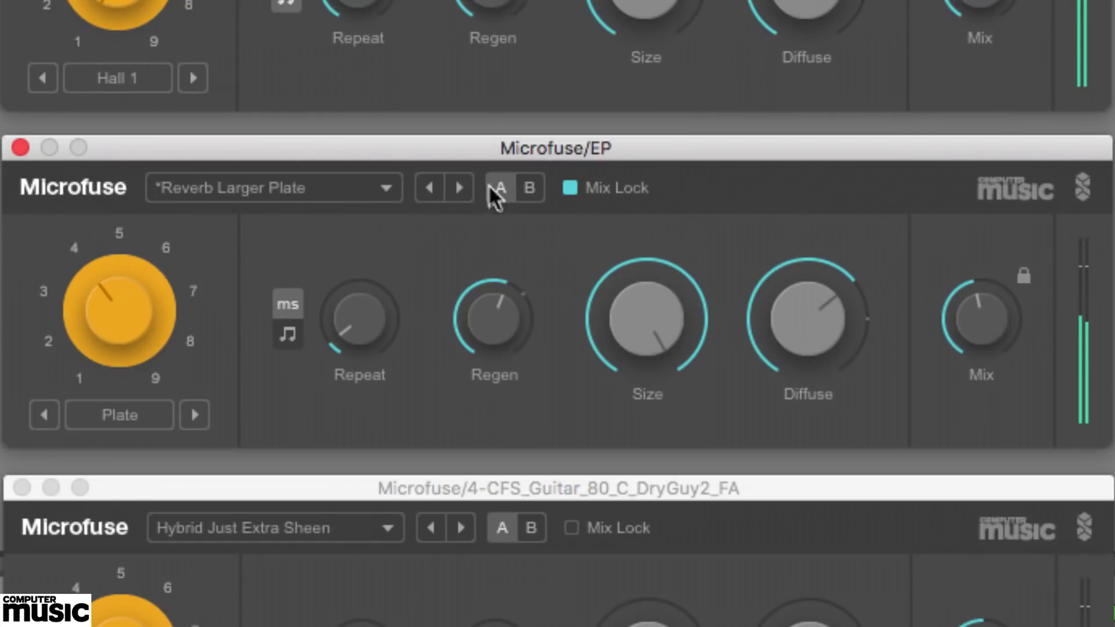
Step: Advance the EP Microfuse to the Reverb Medium Hall preset and replace it with the factory preset Hybrid Panner
{"action": "left_click", "coordinate": [459, 188]}
{"action": "left_click", "coordinate": [457, 185]}
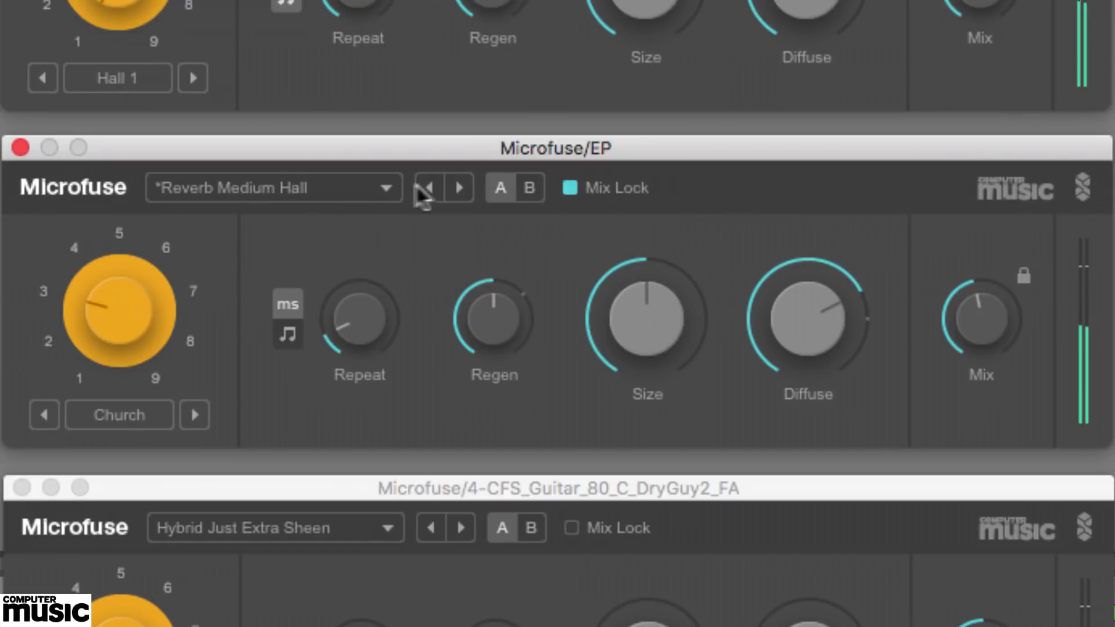
{"action": "left_click", "coordinate": [376, 186]}
{"action": "mouse_move", "coordinate": [378, 226]}
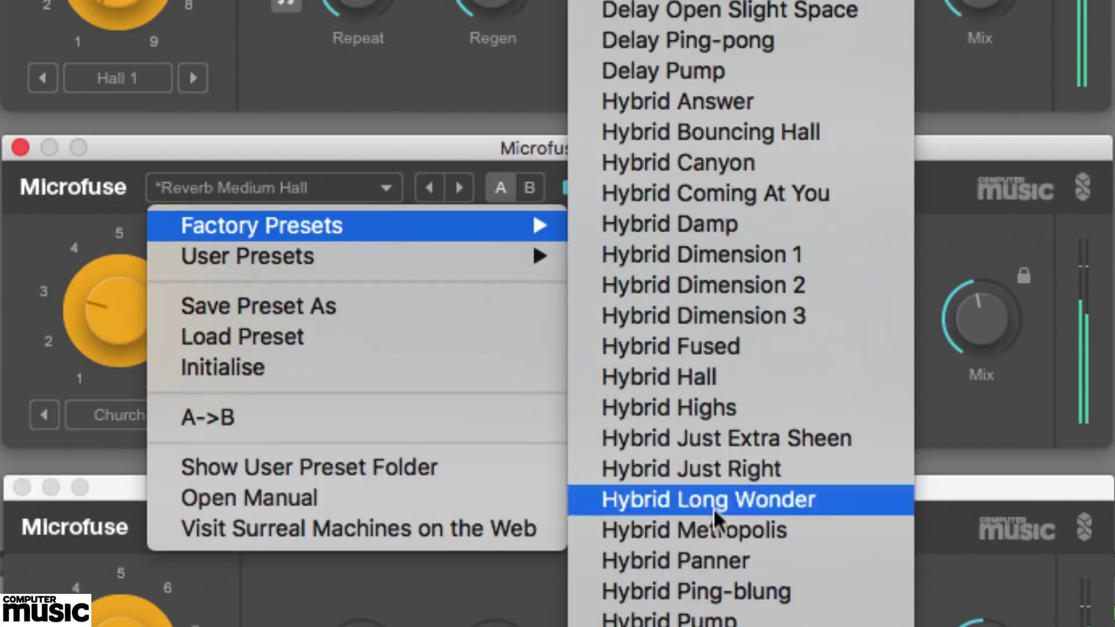
{"action": "left_click", "coordinate": [725, 562]}
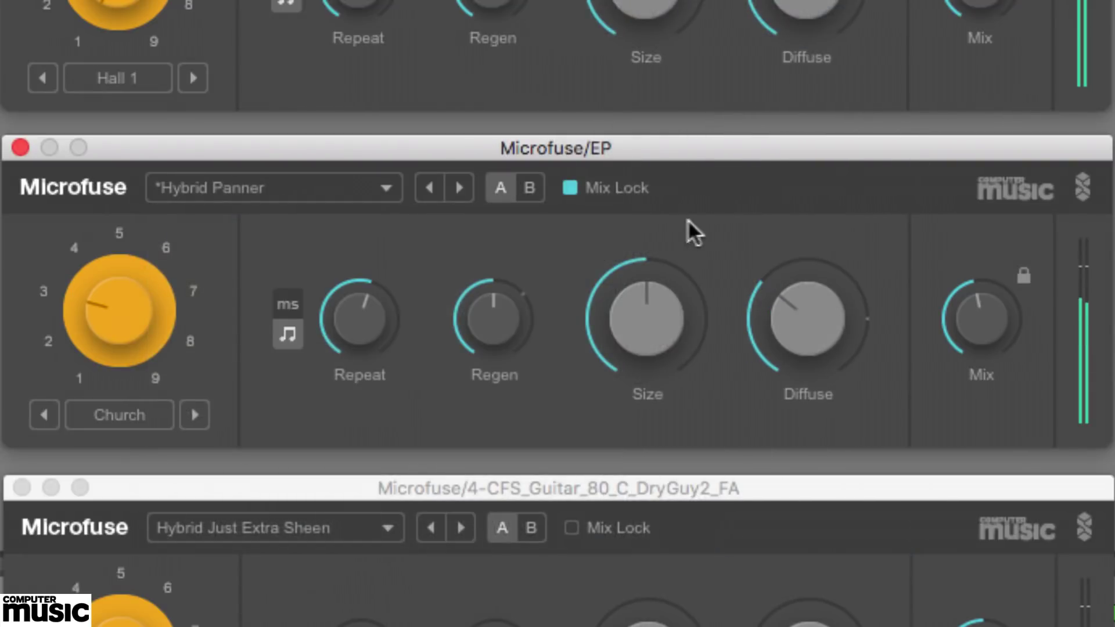
Step: Switch the EP Microfuse to settings slot B and load the factory preset Delay Flanged Center there
{"action": "left_click", "coordinate": [529, 188]}
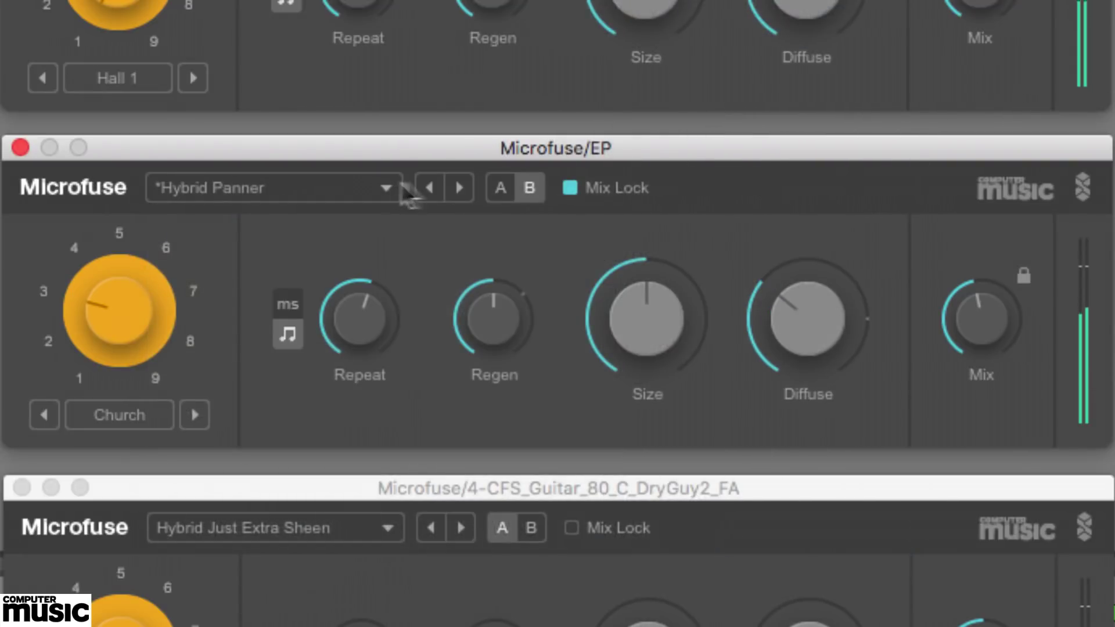
{"action": "left_click", "coordinate": [383, 186]}
{"action": "mouse_move", "coordinate": [384, 230]}
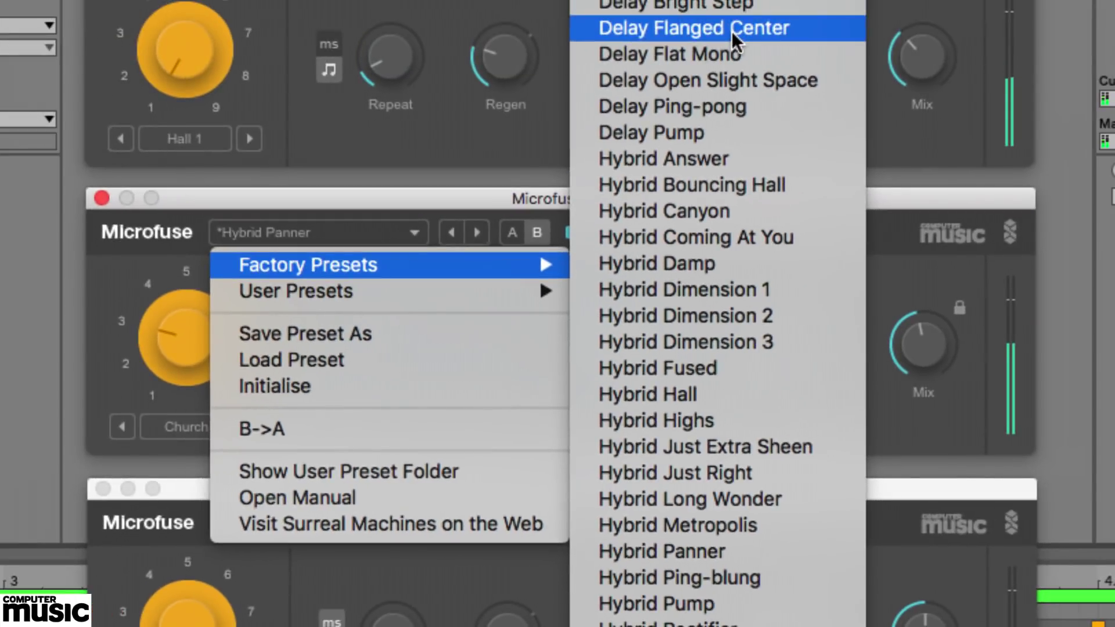
{"action": "left_click", "coordinate": [733, 33]}
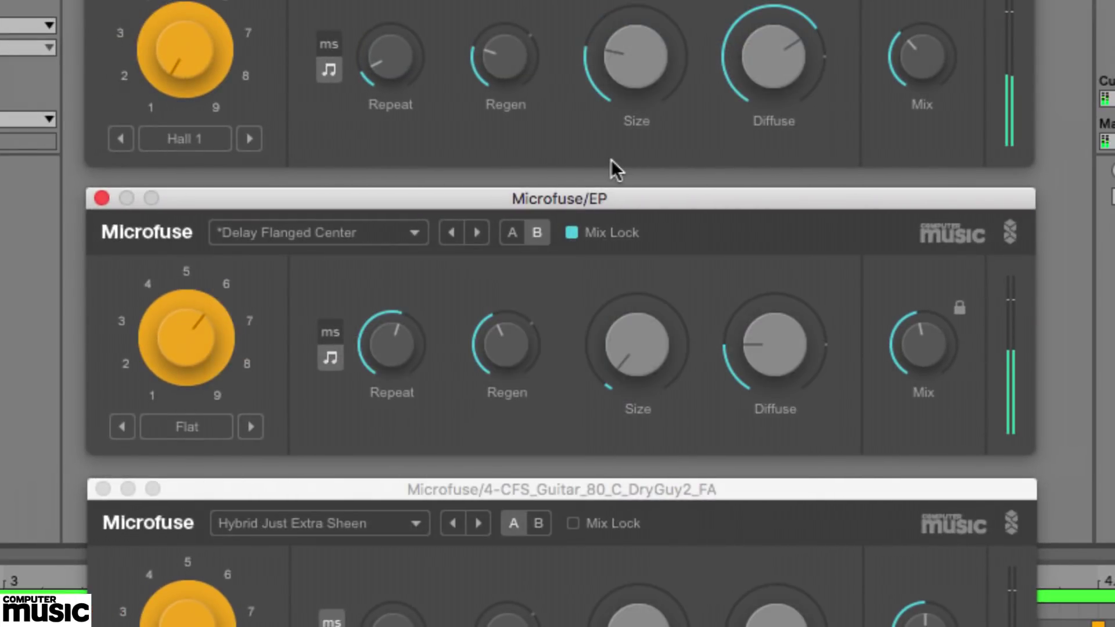
Step: Compare the EP Microfuse's A and B settings by switching between them, ending on A
{"action": "left_click", "coordinate": [513, 232]}
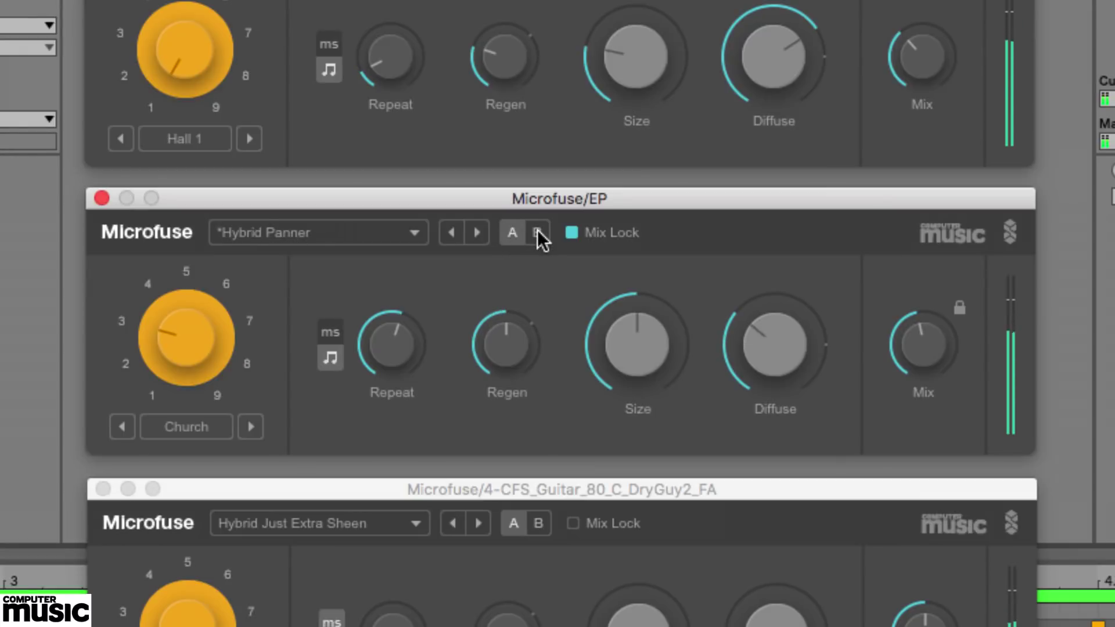
{"action": "left_click", "coordinate": [538, 232]}
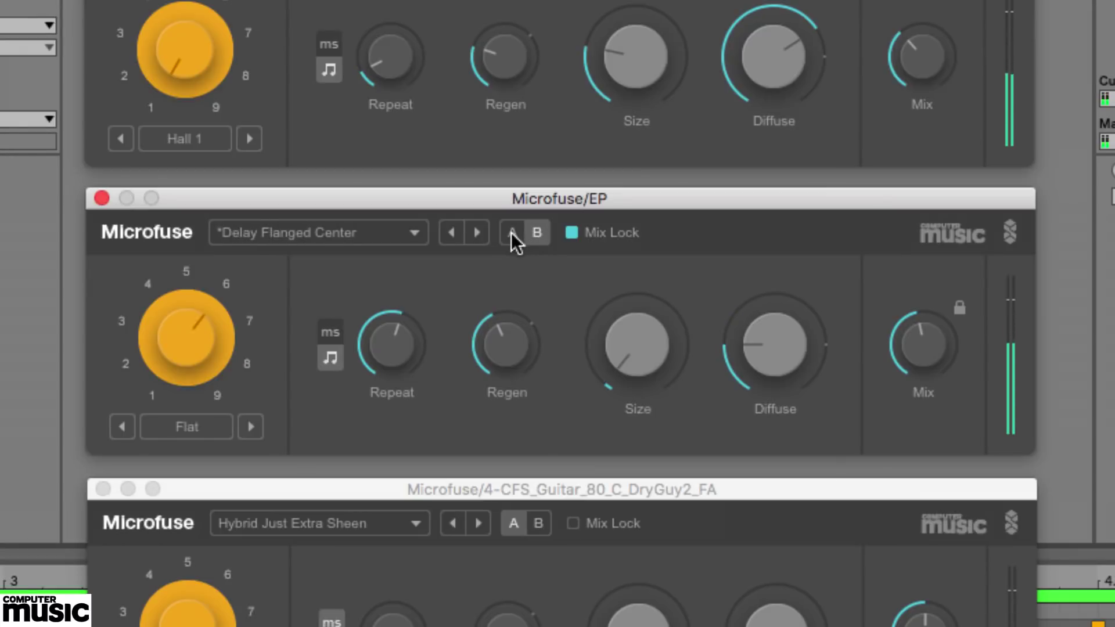
{"action": "left_click", "coordinate": [511, 232]}
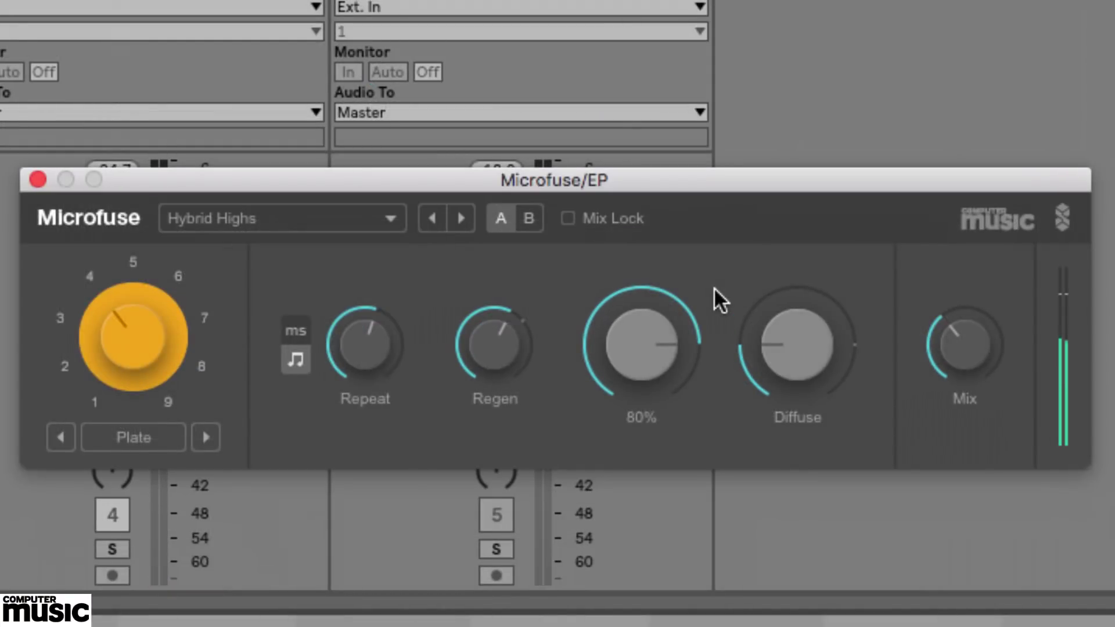
Step: Initialise the EP Microfuse to its default settings and turn Size and Diffuse fully down
{"action": "left_click", "coordinate": [368, 218]}
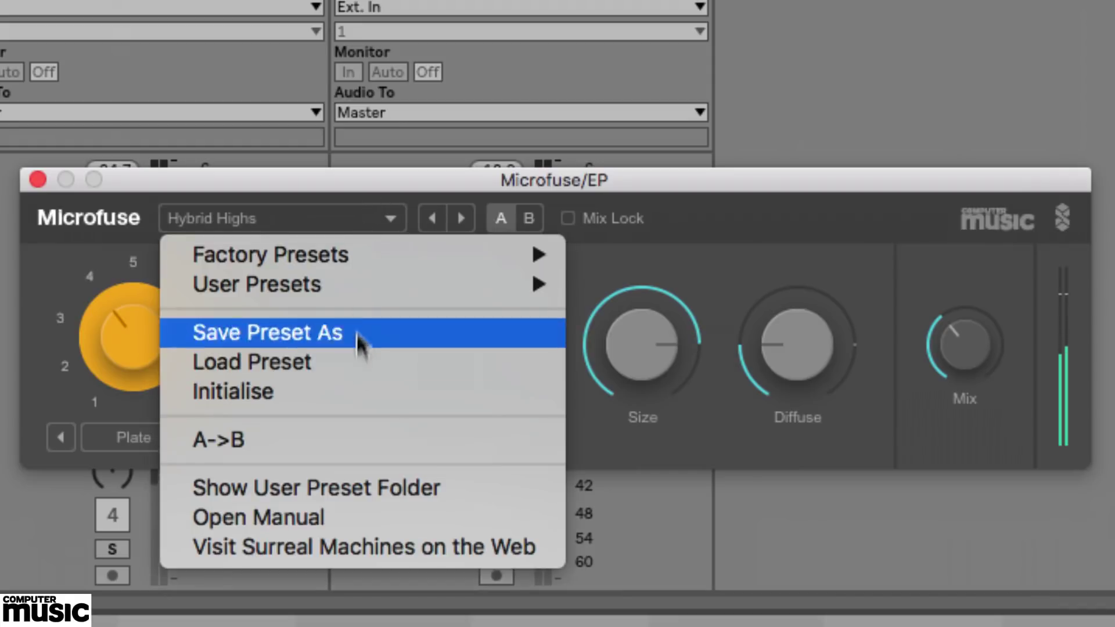
{"action": "left_click", "coordinate": [357, 392]}
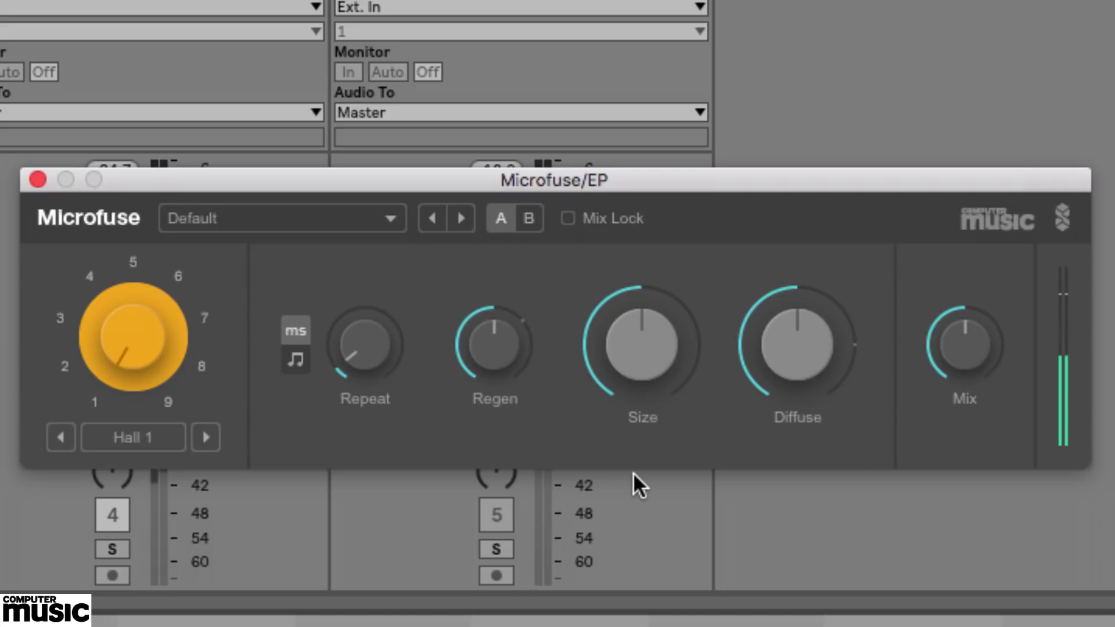
{"action": "mouse_move", "coordinate": [649, 367]}
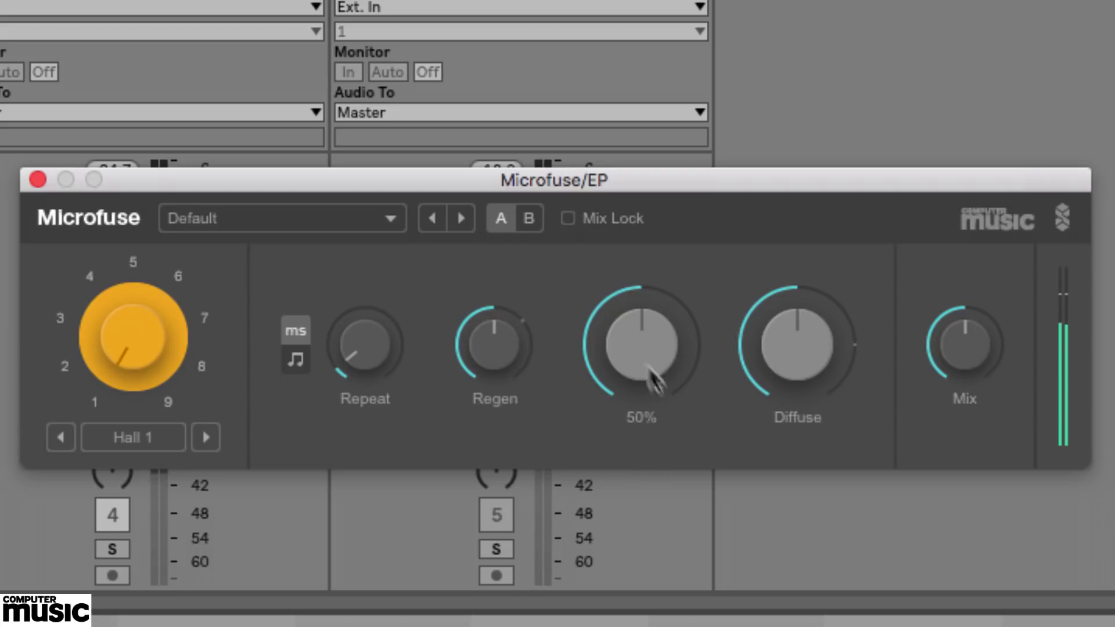
{"action": "mouse_move", "coordinate": [849, 352]}
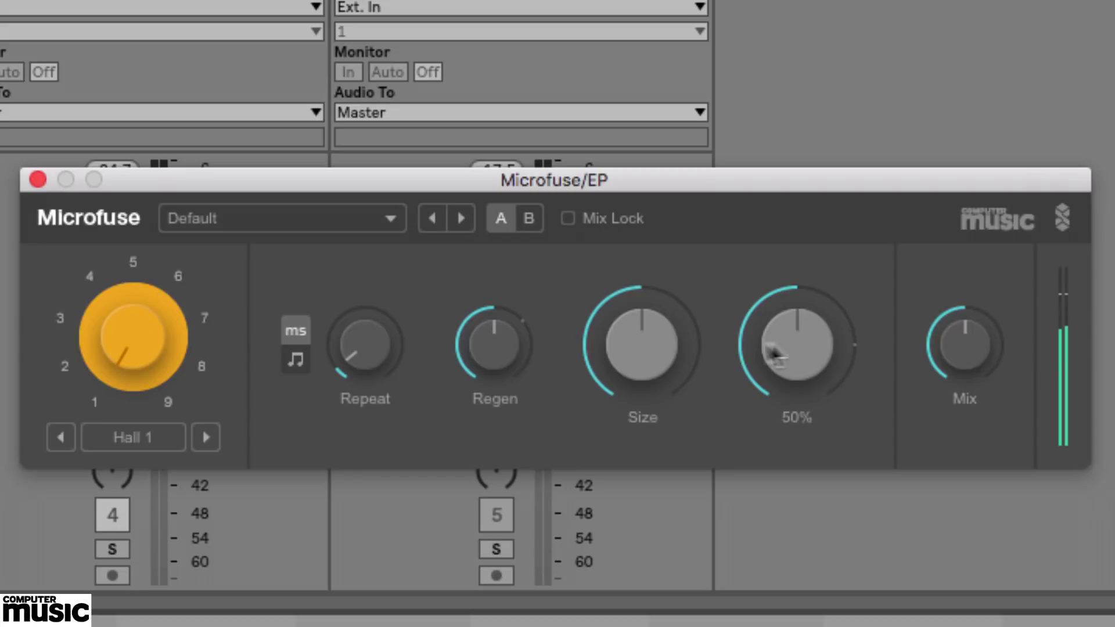
{"action": "left_click_drag", "start_coordinate": [642, 354], "coordinate": [645, 360]}
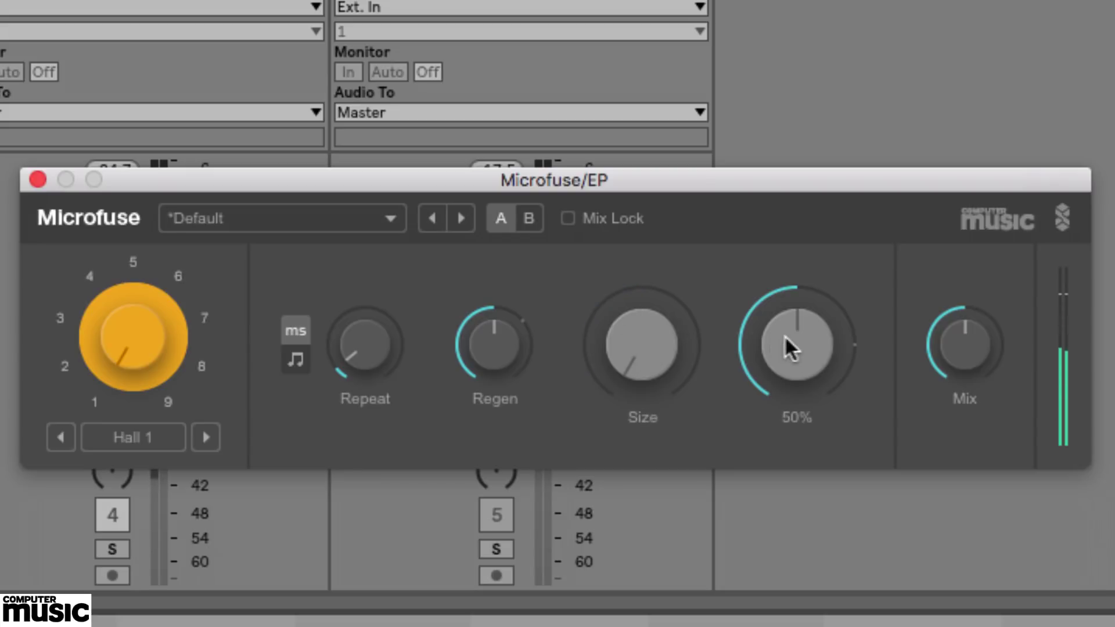
{"action": "left_click_drag", "start_coordinate": [787, 344], "coordinate": [793, 360]}
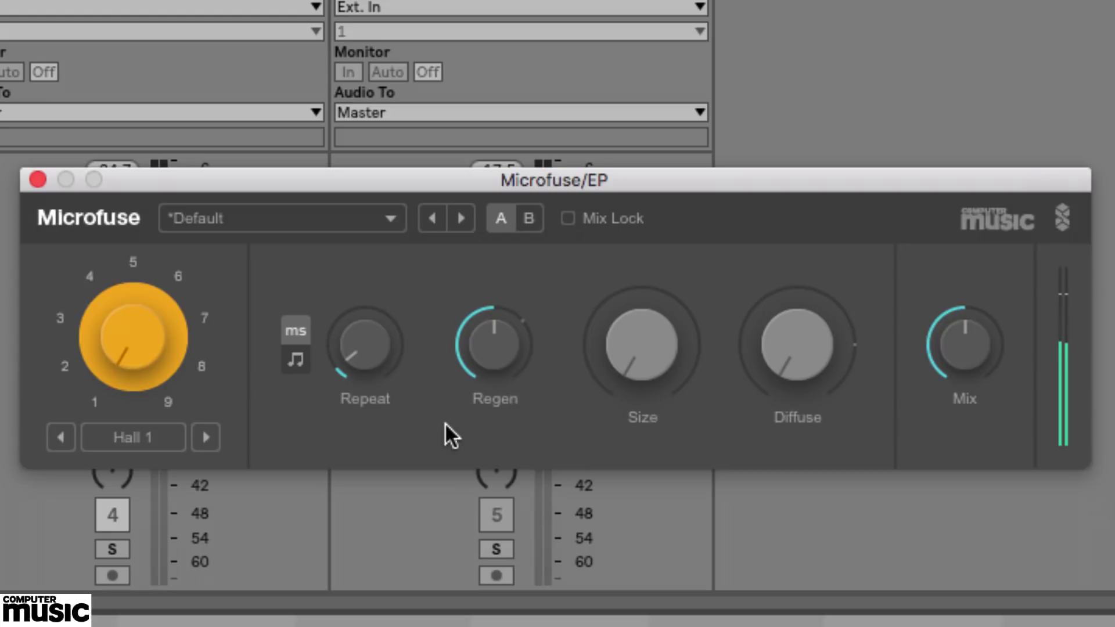
Step: Raise the EP Microfuse's Repeat time to 698 ms
{"action": "mouse_move", "coordinate": [361, 344]}
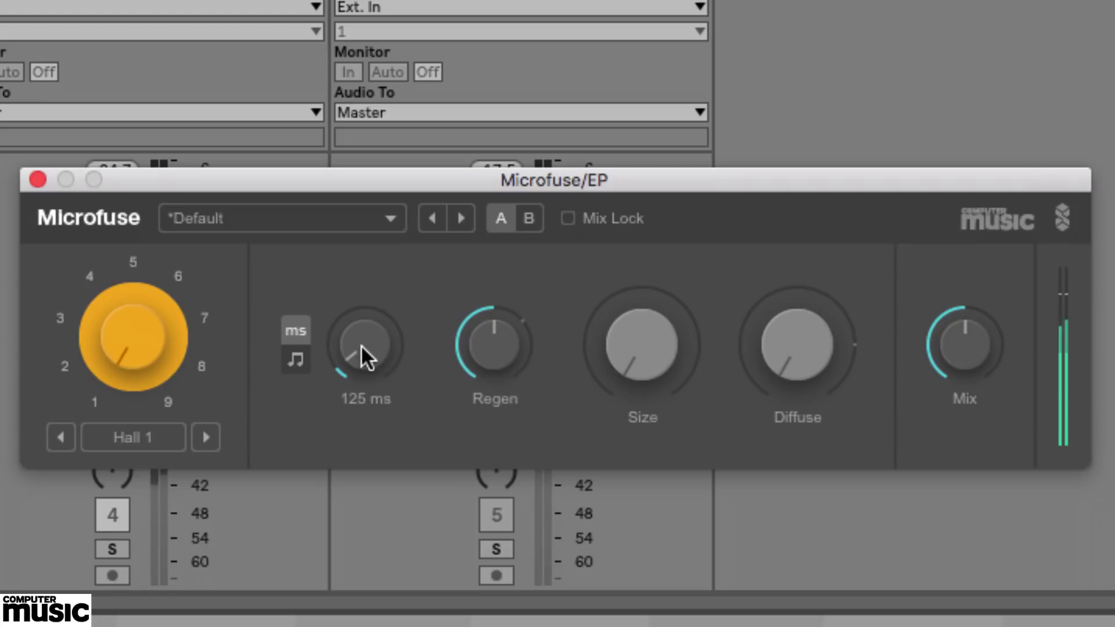
{"action": "left_click_drag", "start_coordinate": [361, 344], "coordinate": [361, 319]}
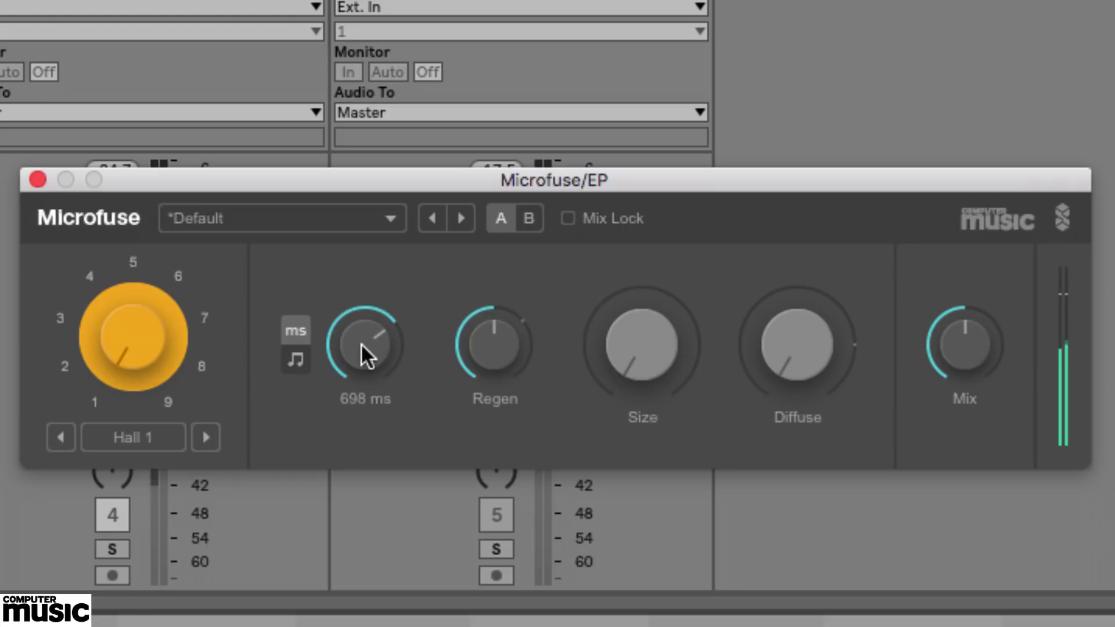
Step: Raise the EP Microfuse's Repeat time to 1000 ms, bring it down to 427 ms and fine-tune it from there
{"action": "scroll", "coordinate": [361, 342], "scroll_direction": "up", "scroll_amount": 3}
{"action": "left_click_drag", "start_coordinate": [360, 342], "coordinate": [361, 337]}
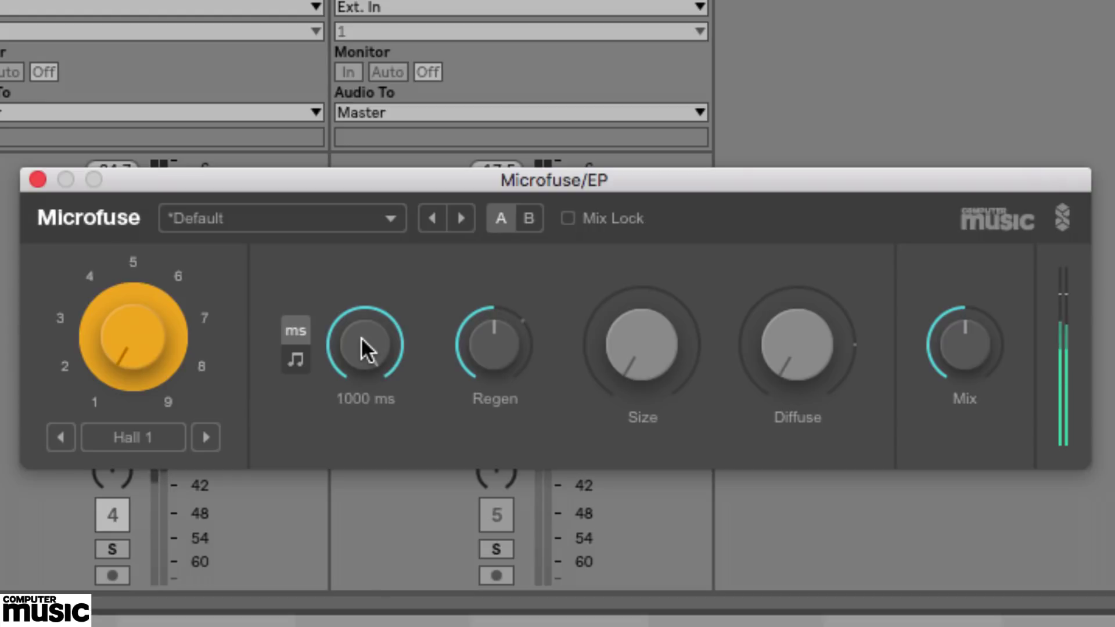
{"action": "scroll", "coordinate": [360, 337], "scroll_direction": "down", "scroll_amount": 8}
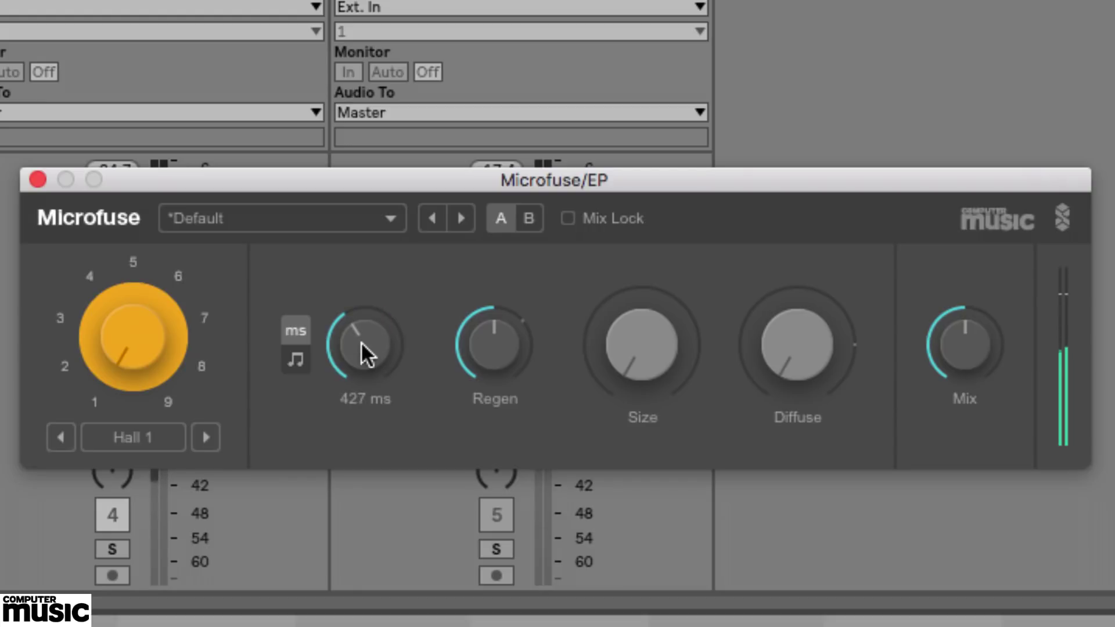
{"action": "left_click_drag", "start_coordinate": [360, 342], "coordinate": [360, 341]}
{"action": "left_click_drag", "start_coordinate": [361, 339], "coordinate": [361, 337]}
{"action": "mouse_move", "coordinate": [361, 342]}
{"action": "left_mouse_down"}
{"action": "mouse_move", "coordinate": [360, 314]}
{"action": "mouse_move", "coordinate": [360, 358]}
{"action": "left_mouse_up"}
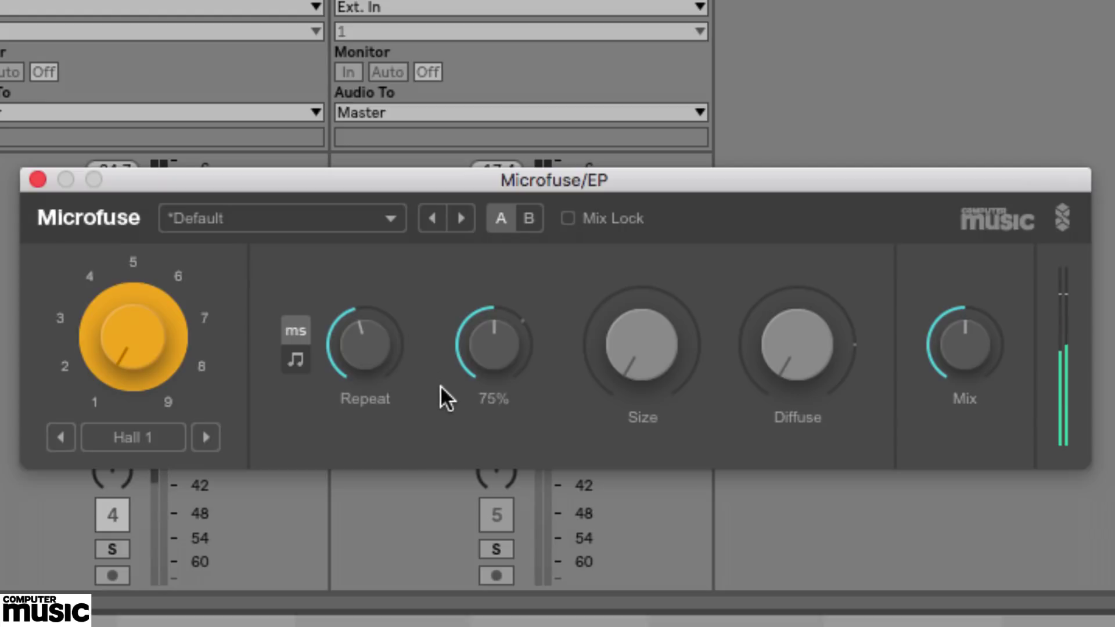
Step: Switch the EP Microfuse's Repeat to tempo-synced note values, set it to 4/32 and adjust it further
{"action": "left_click", "coordinate": [295, 359]}
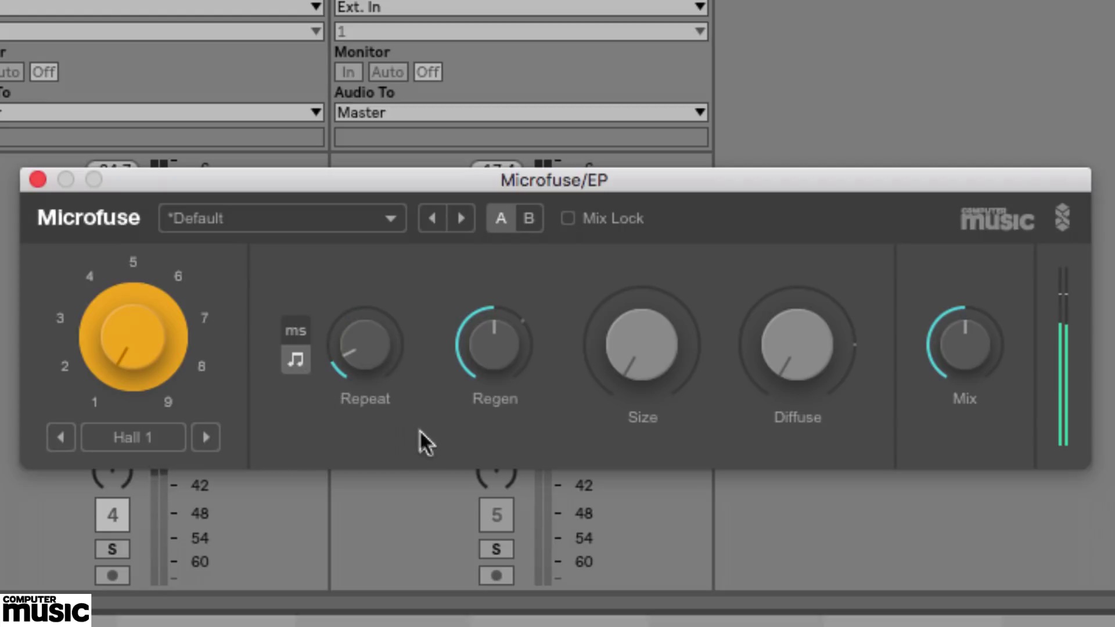
{"action": "mouse_move", "coordinate": [353, 326]}
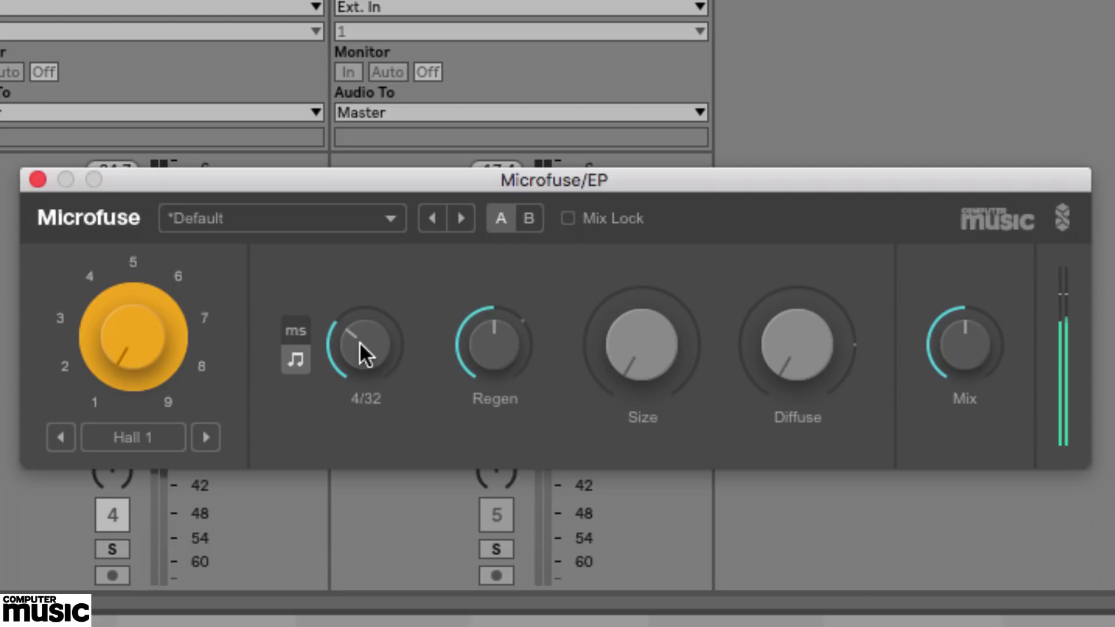
{"action": "mouse_move", "coordinate": [360, 342]}
{"action": "left_mouse_down"}
{"action": "mouse_move", "coordinate": [365, 331]}
{"action": "mouse_move", "coordinate": [378, 346]}
{"action": "mouse_move", "coordinate": [364, 343]}
{"action": "mouse_move", "coordinate": [365, 363]}
{"action": "left_mouse_up"}
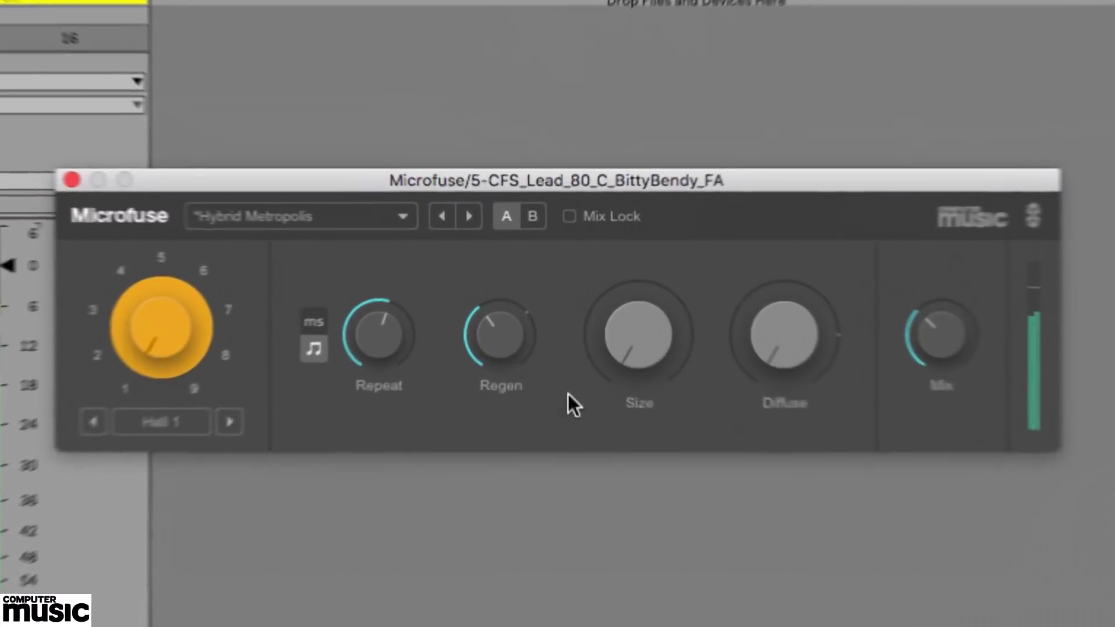
Step: On the lead track's Microfuse, turn Regen fully down and raise it in stages through 46% and 95% to 150%
{"action": "mouse_move", "coordinate": [509, 310]}
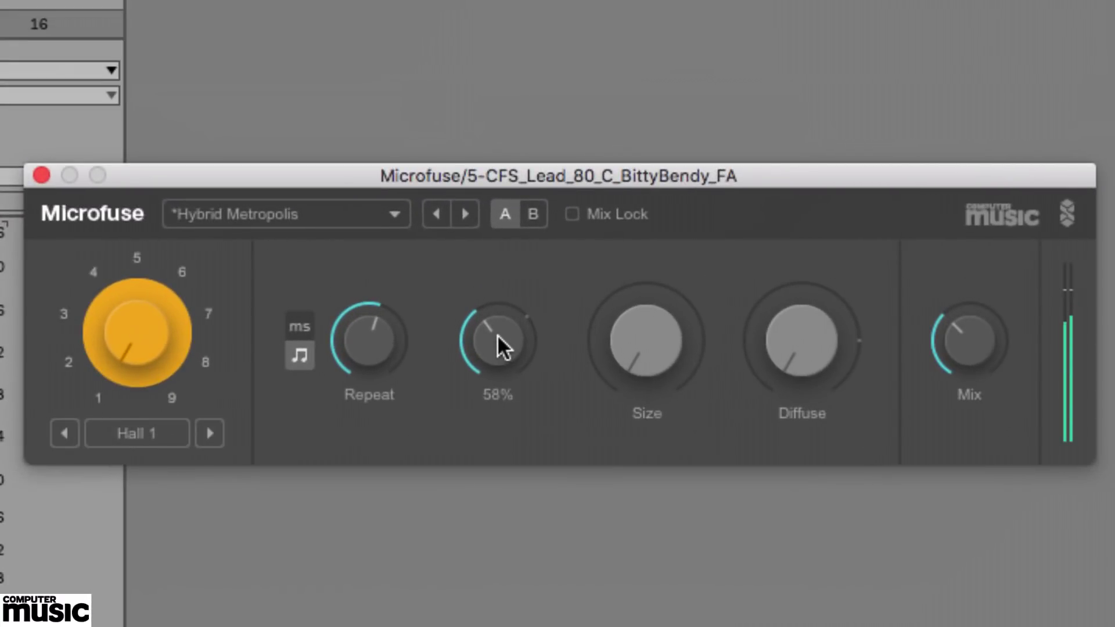
{"action": "left_click_drag", "start_coordinate": [497, 336], "coordinate": [497, 407]}
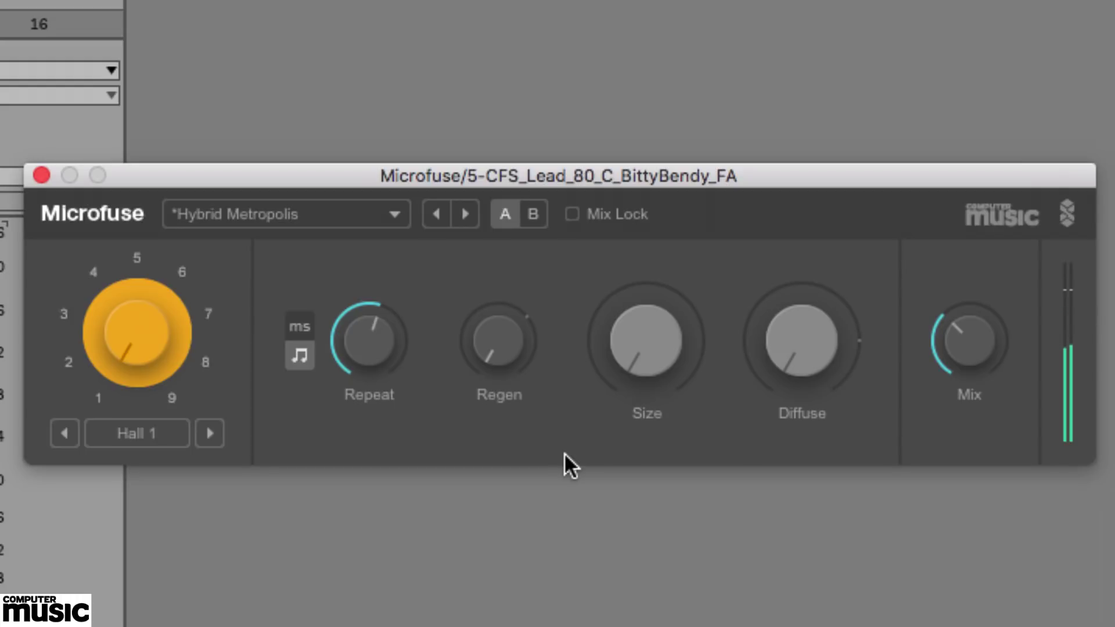
{"action": "mouse_move", "coordinate": [538, 396]}
{"action": "left_click_drag", "start_coordinate": [494, 342], "coordinate": [494, 338]}
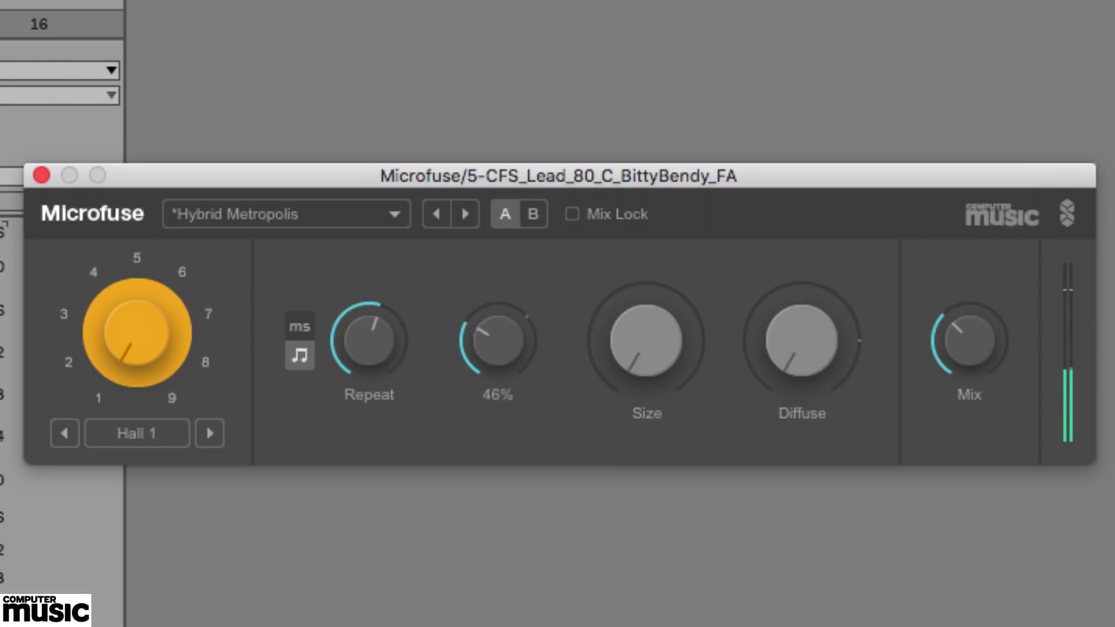
{"action": "left_click_drag", "start_coordinate": [494, 337], "coordinate": [494, 325]}
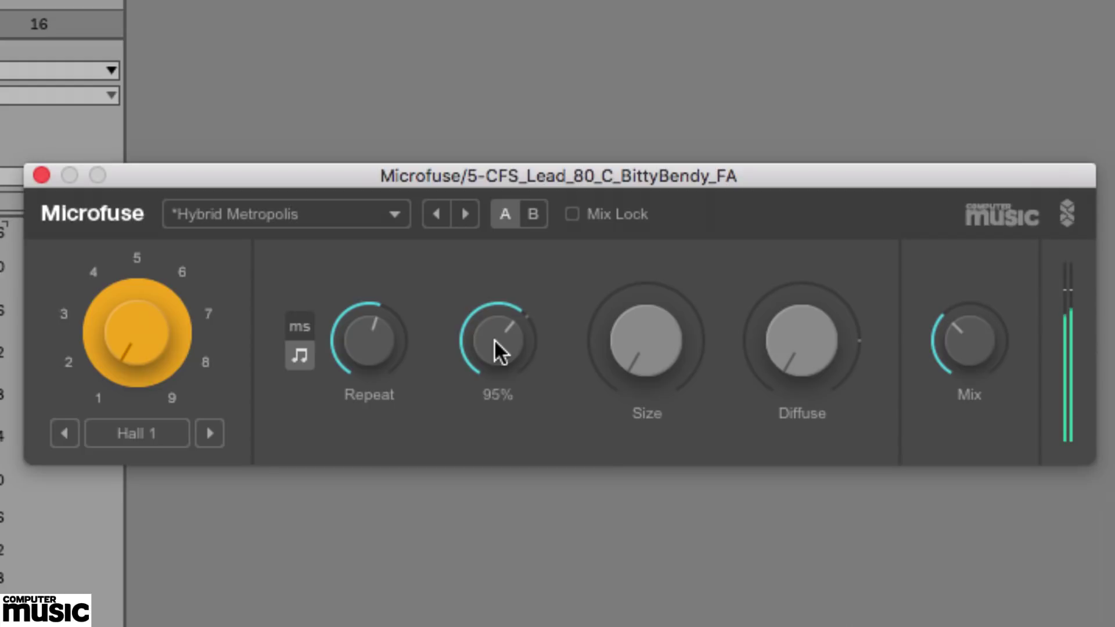
{"action": "left_click_drag", "start_coordinate": [494, 341], "coordinate": [495, 311]}
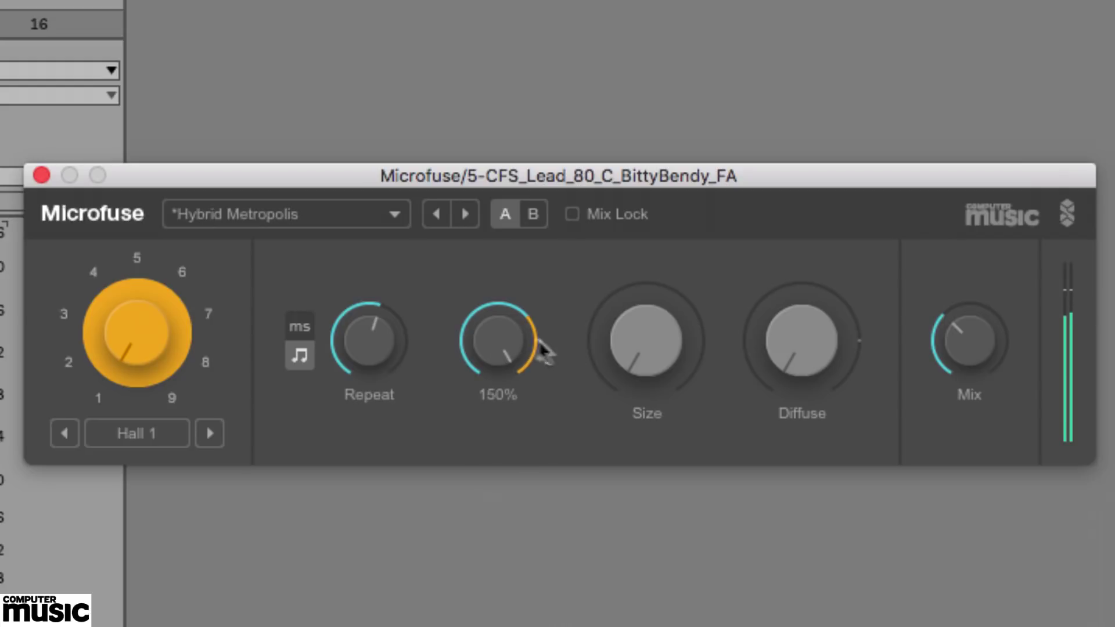
Step: Switch the lead Microfuse's Repeat to milliseconds, set it to 298 ms and turn Mix fully up
{"action": "mouse_move", "coordinate": [994, 349]}
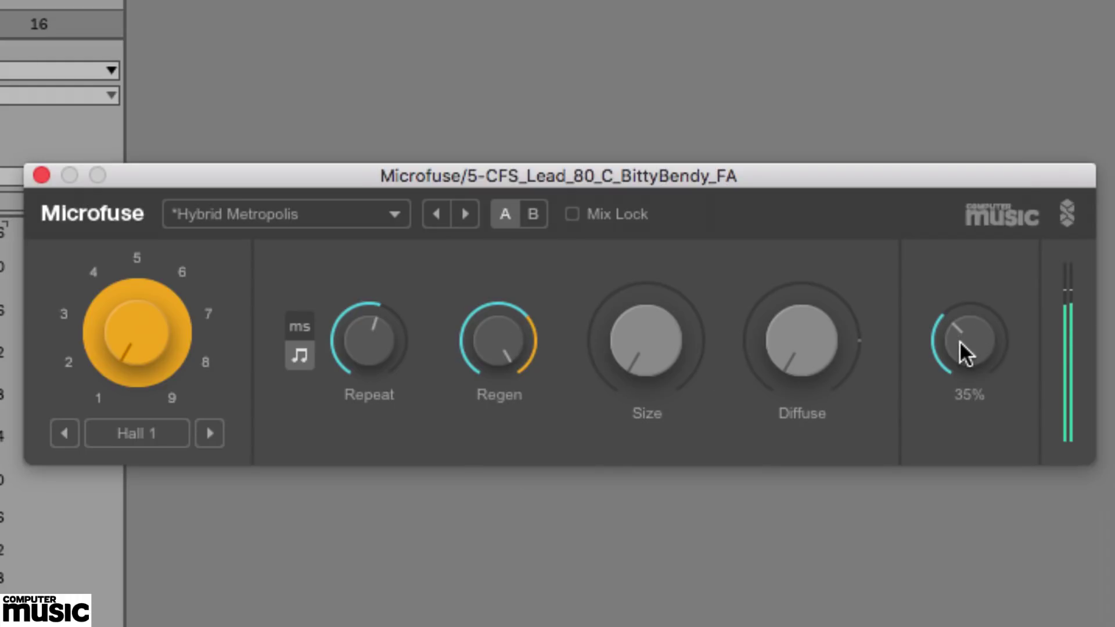
{"action": "mouse_move", "coordinate": [366, 344]}
{"action": "left_click", "coordinate": [307, 324]}
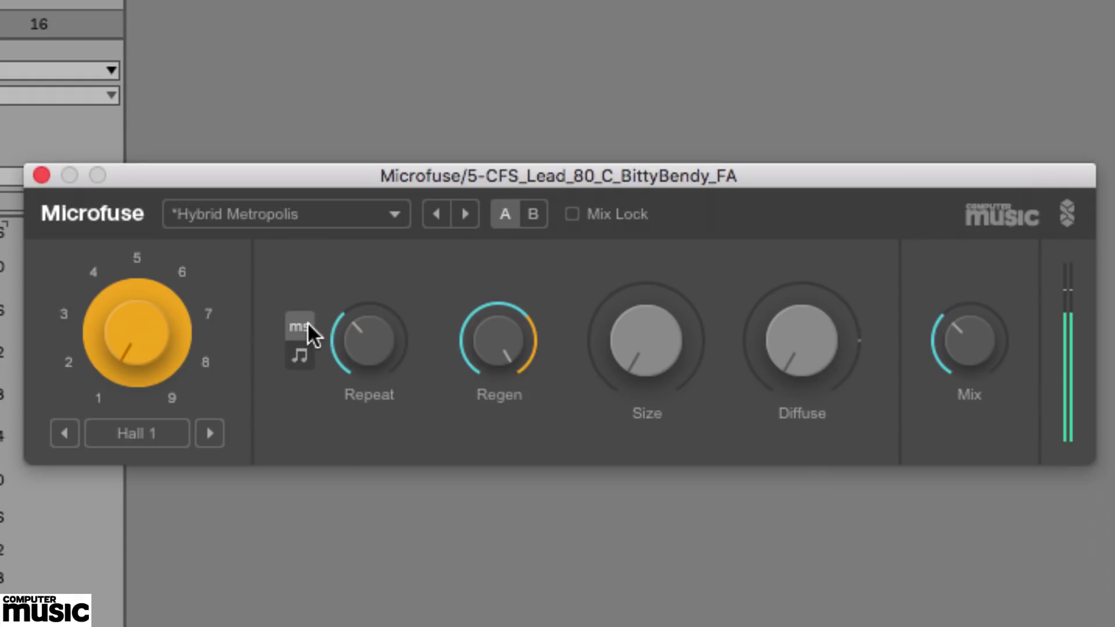
{"action": "mouse_move", "coordinate": [346, 327]}
{"action": "left_click_drag", "start_coordinate": [362, 341], "coordinate": [363, 347]}
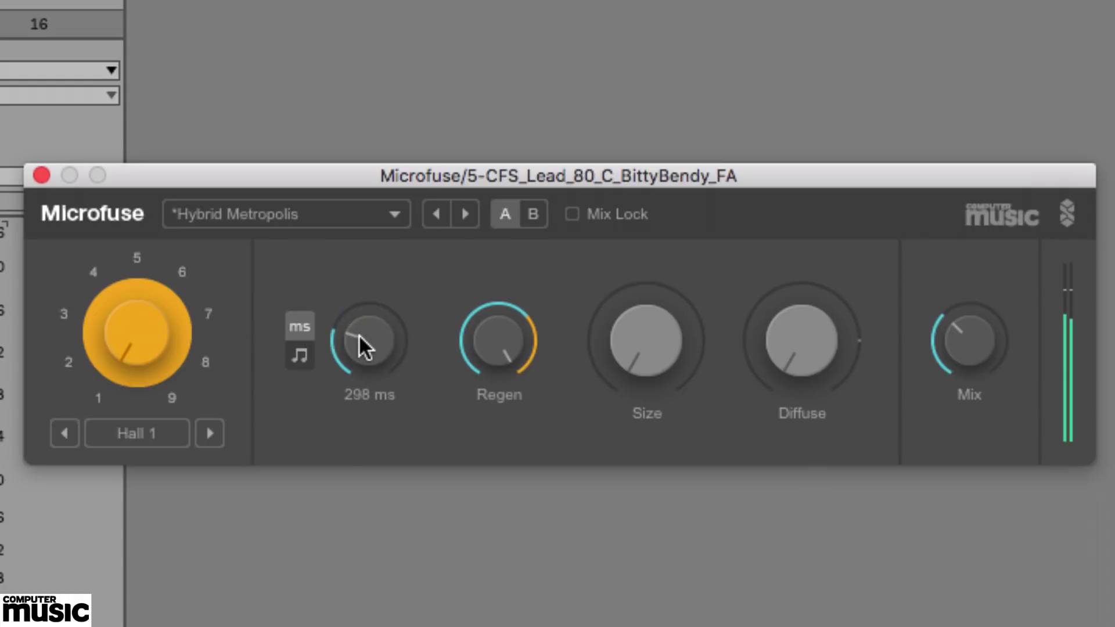
{"action": "left_click_drag", "start_coordinate": [973, 373], "coordinate": [973, 304]}
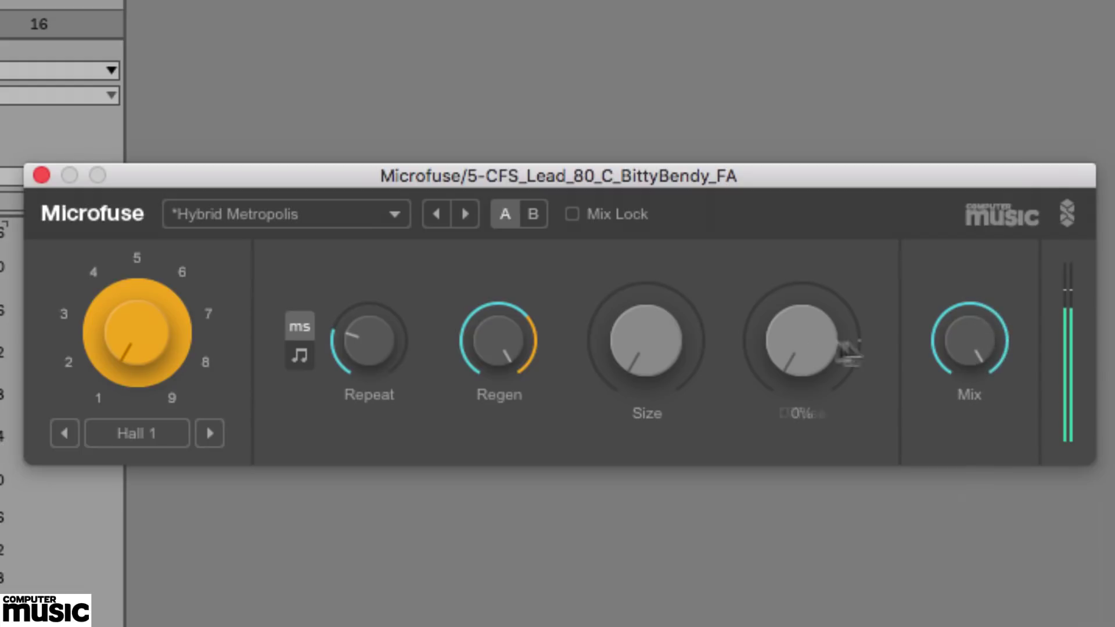
Step: Sweep the lead Microfuse's Repeat time up and down, including 104 ms, and lower the Mix between sweeps
{"action": "mouse_move", "coordinate": [363, 348]}
{"action": "left_click_drag", "start_coordinate": [363, 349], "coordinate": [363, 326]}
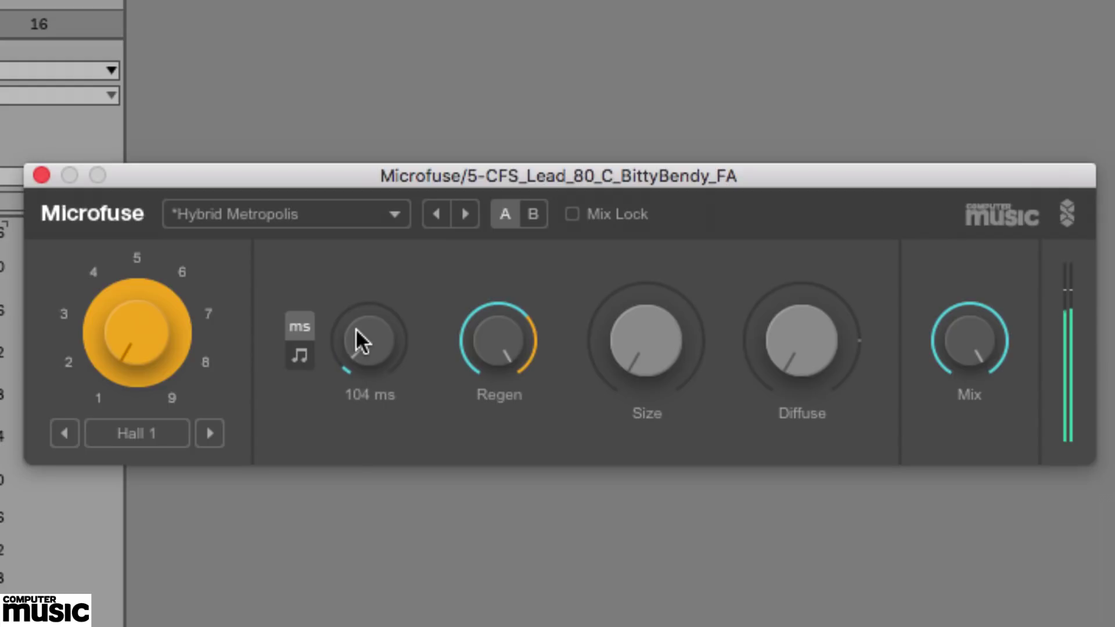
{"action": "mouse_move", "coordinate": [364, 346]}
{"action": "left_mouse_down"}
{"action": "mouse_move", "coordinate": [364, 331]}
{"action": "mouse_move", "coordinate": [364, 355]}
{"action": "left_mouse_up"}
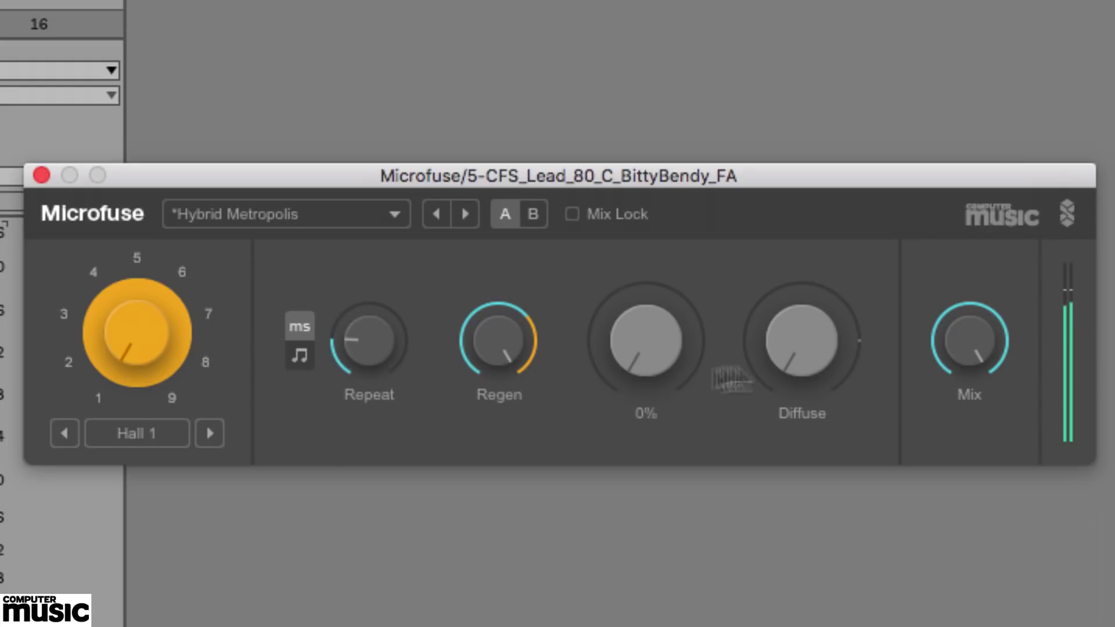
{"action": "left_click_drag", "start_coordinate": [978, 356], "coordinate": [978, 398]}
{"action": "mouse_move", "coordinate": [356, 336]}
{"action": "left_click_drag", "start_coordinate": [356, 337], "coordinate": [356, 311]}
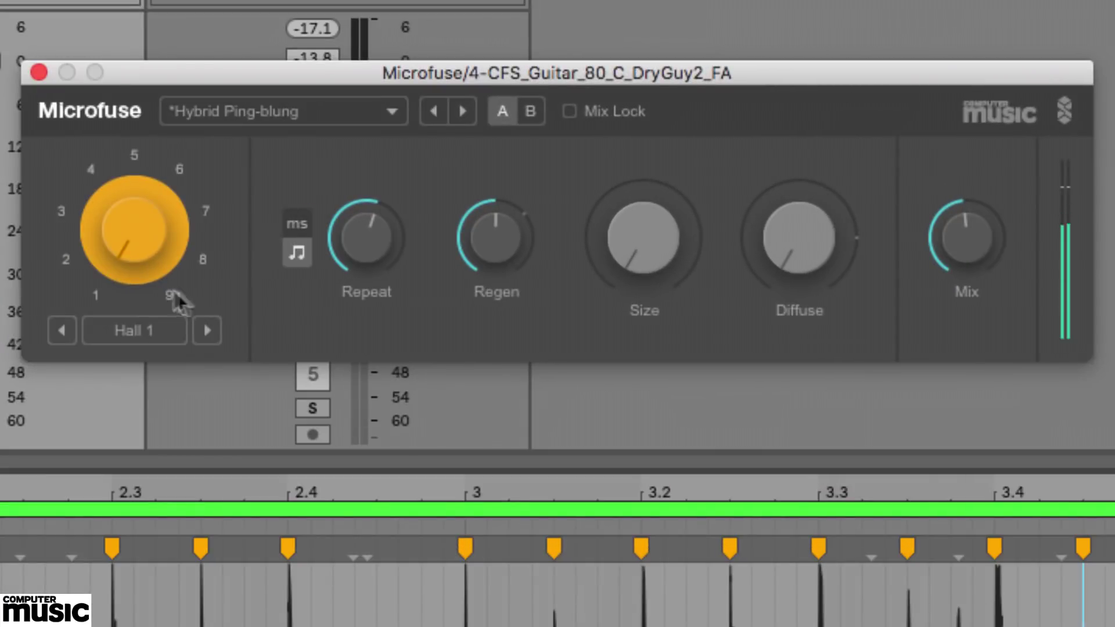
Step: Change the guitar Microfuse's reverb type to Church and from there to Plate
{"action": "left_click", "coordinate": [129, 335]}
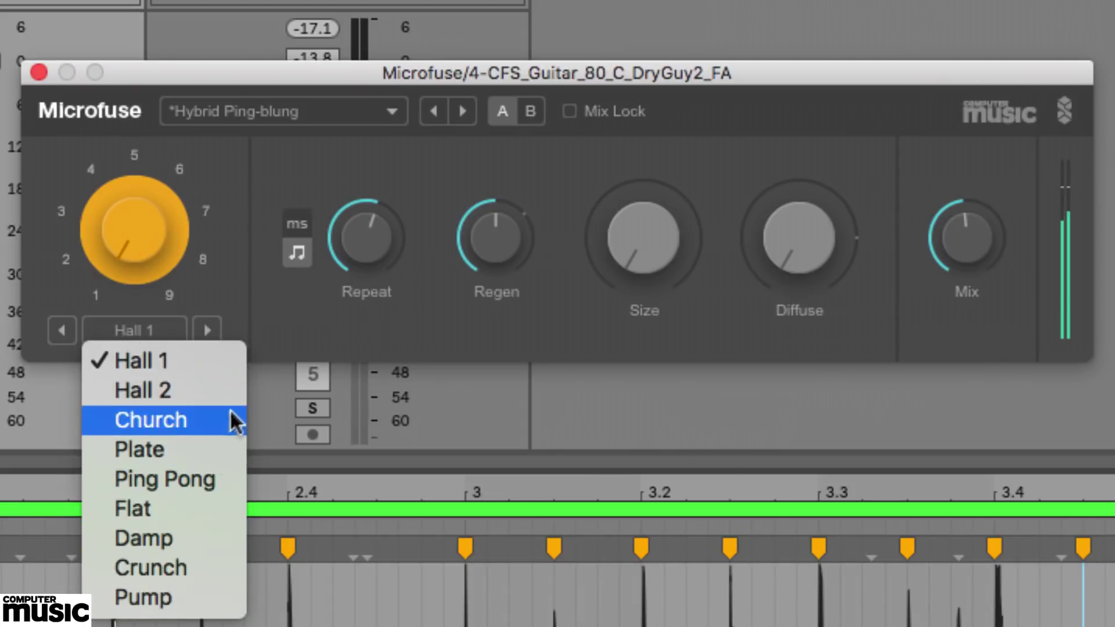
{"action": "left_click", "coordinate": [351, 306]}
{"action": "mouse_move", "coordinate": [134, 230]}
{"action": "left_mouse_down"}
{"action": "mouse_move", "coordinate": [135, 216]}
{"action": "mouse_move", "coordinate": [128, 242]}
{"action": "left_mouse_up"}
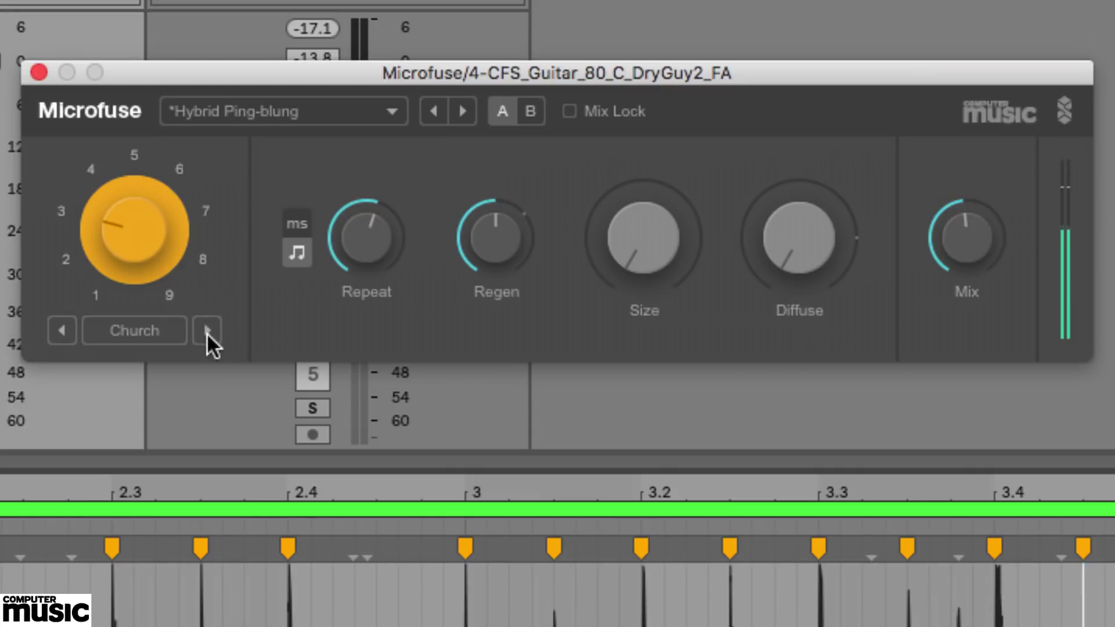
{"action": "left_click", "coordinate": [136, 330]}
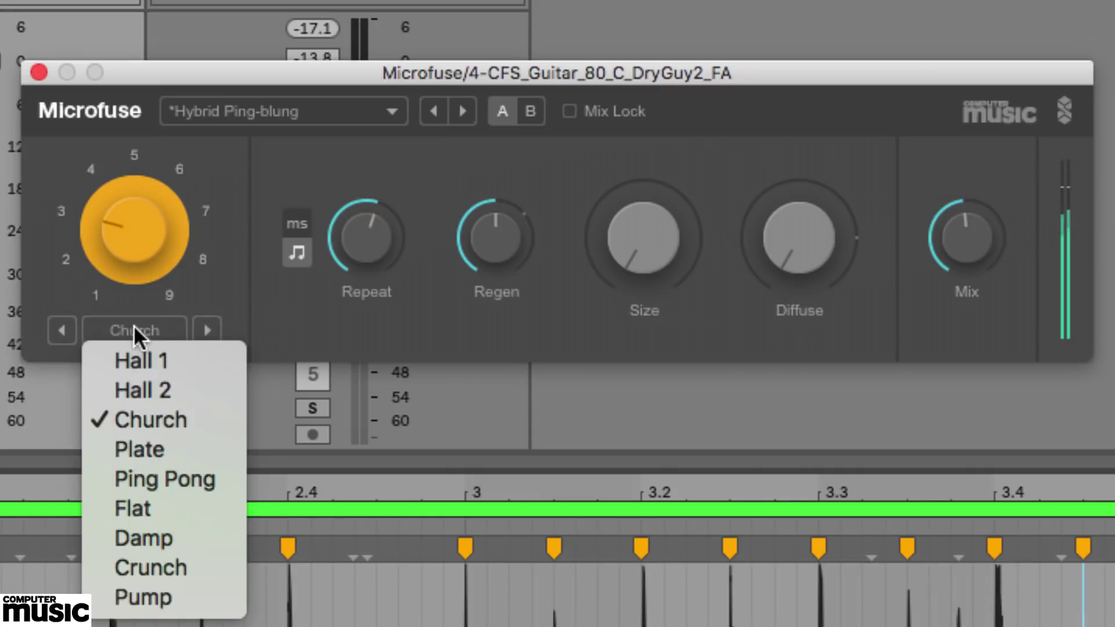
{"action": "left_click", "coordinate": [152, 448]}
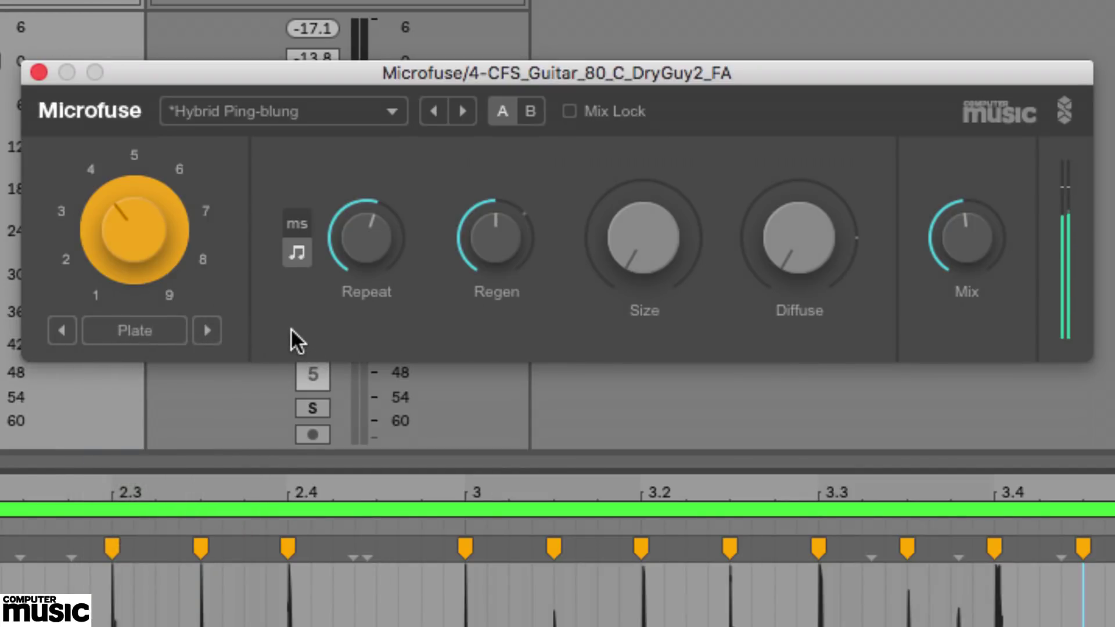
Step: Step the guitar Microfuse's reverb type forward through Ping Pong and Flat to Damp, and back to Flat
{"action": "left_click", "coordinate": [209, 332]}
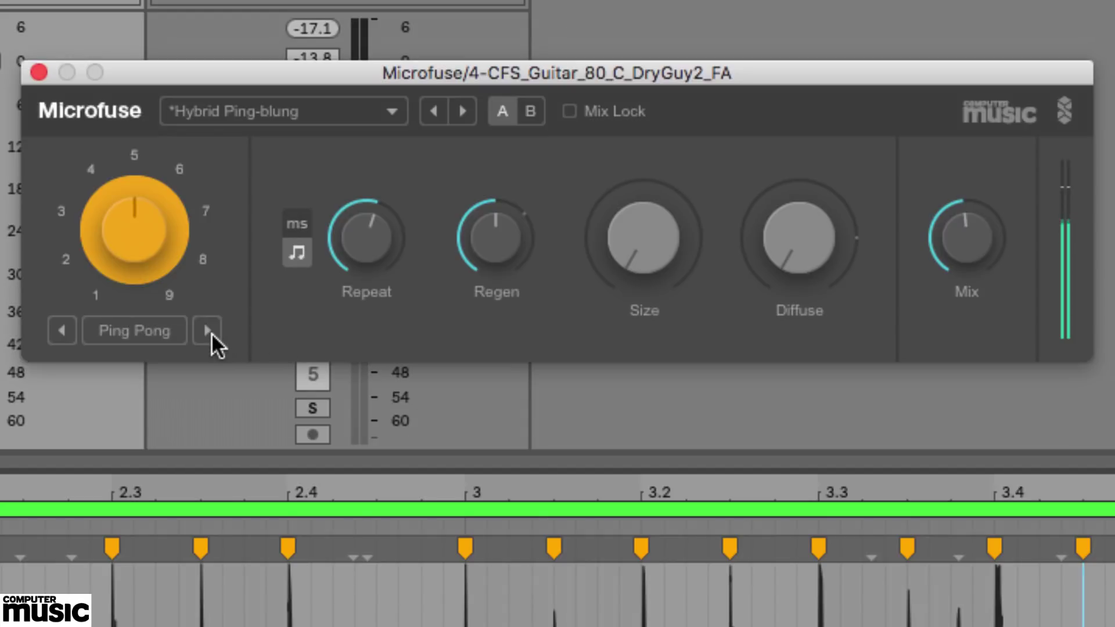
{"action": "left_click", "coordinate": [209, 332]}
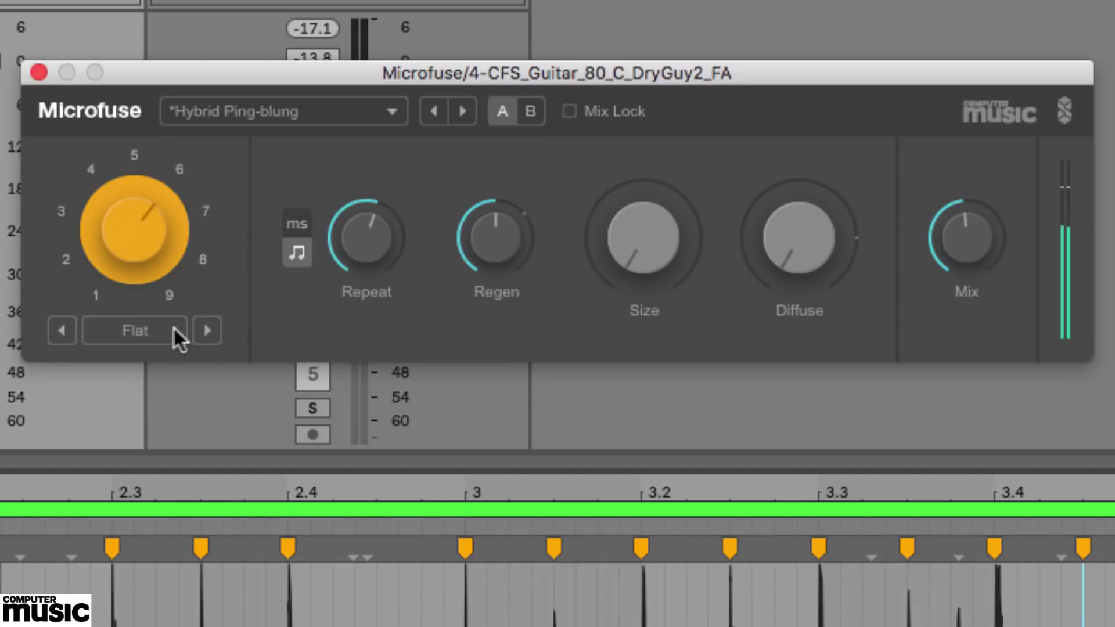
{"action": "left_click", "coordinate": [209, 333]}
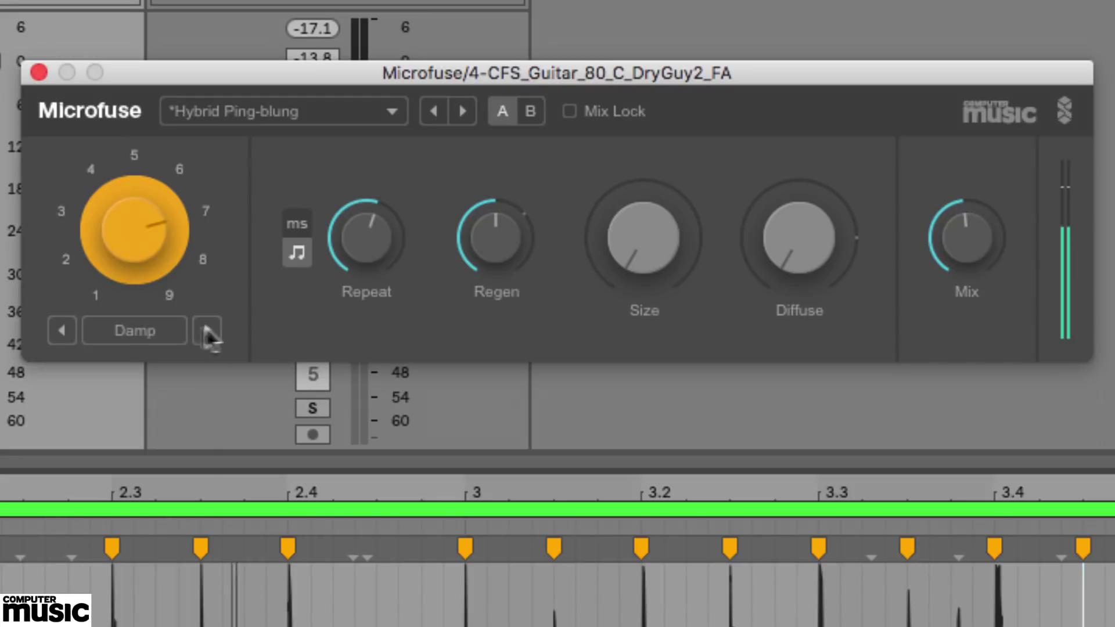
{"action": "left_click", "coordinate": [61, 331]}
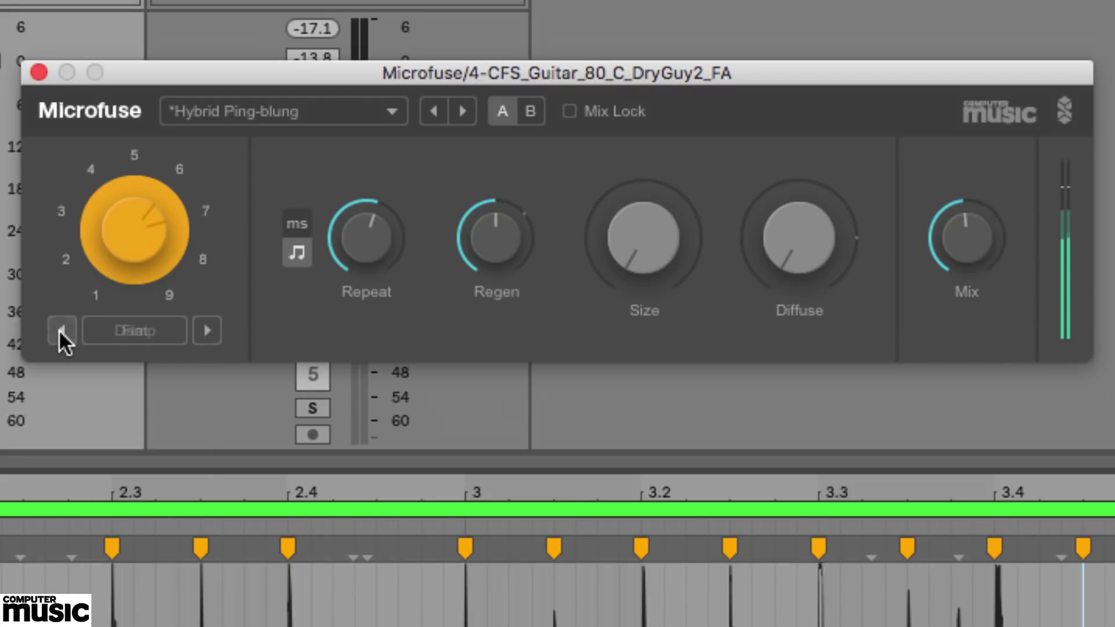
Step: Advance the guitar Microfuse's reverb type through Damp and Crunch to Pump
{"action": "left_click", "coordinate": [134, 224]}
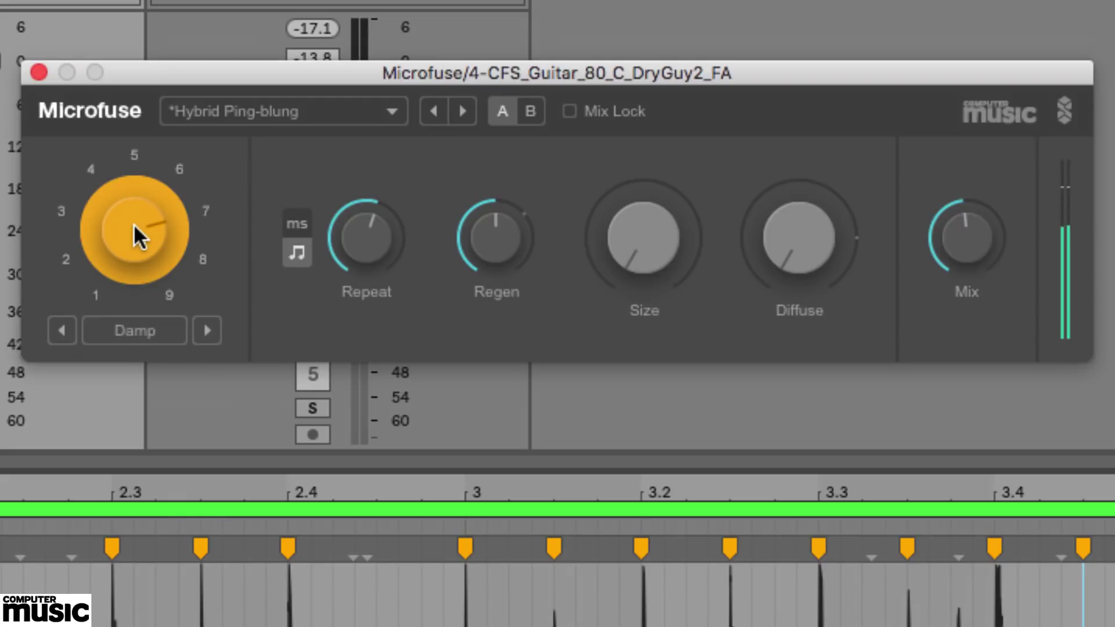
{"action": "left_click", "coordinate": [134, 224]}
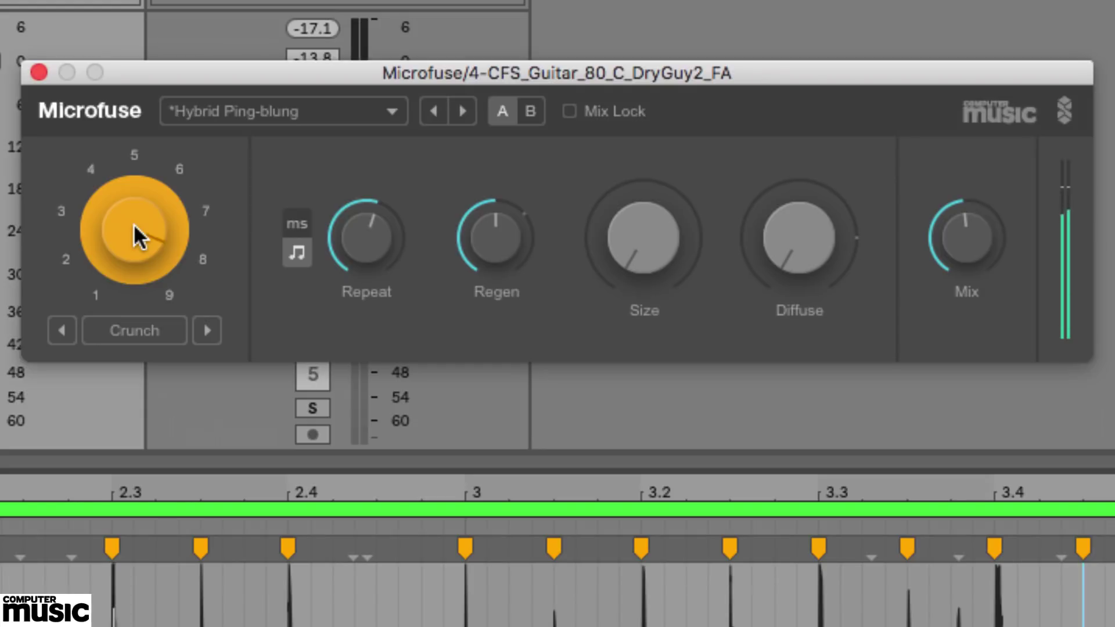
{"action": "left_click", "coordinate": [133, 225]}
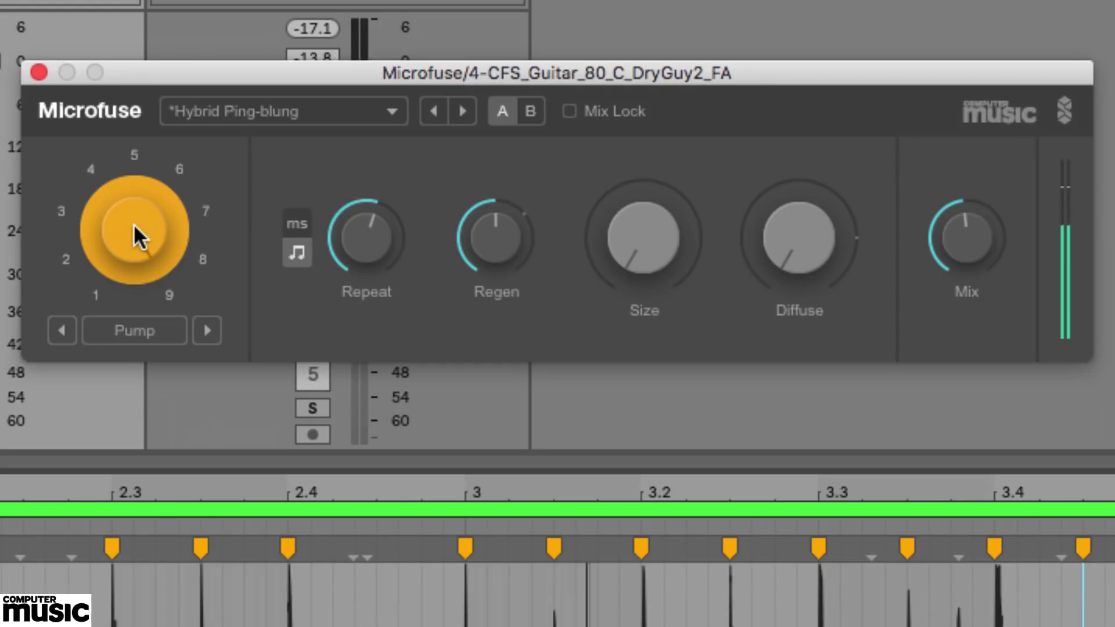
Step: Step the guitar Microfuse's reverb type back down from Pump through Damp and Plate to Hall 1
{"action": "left_click", "coordinate": [134, 224]}
{"action": "left_click", "coordinate": [134, 224]}
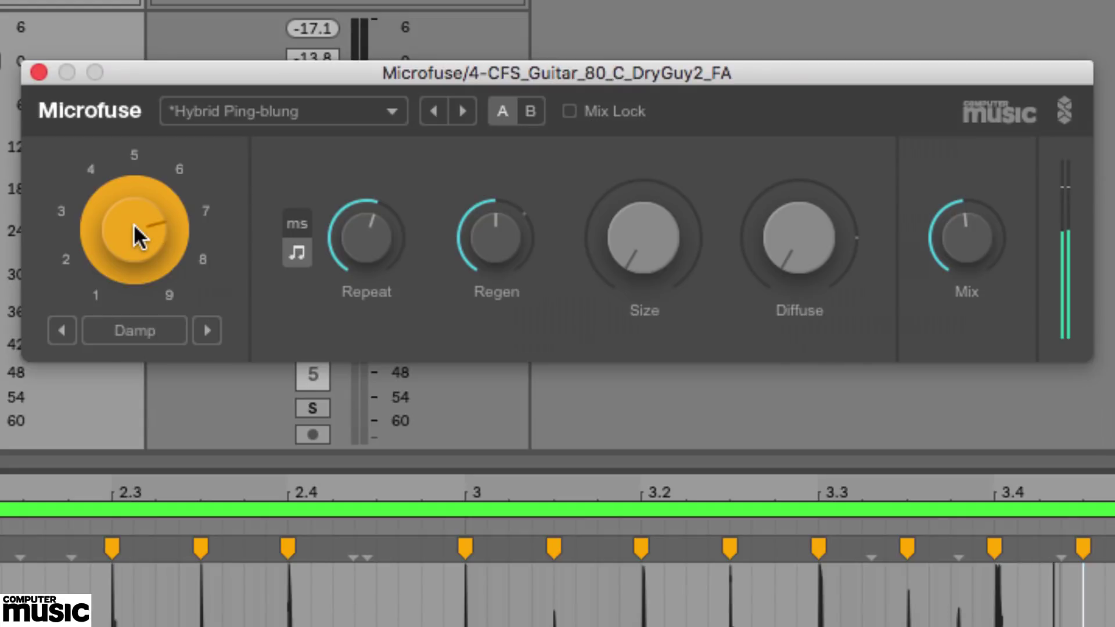
{"action": "left_click", "coordinate": [133, 224]}
{"action": "left_click", "coordinate": [133, 224]}
{"action": "left_click", "coordinate": [134, 224]}
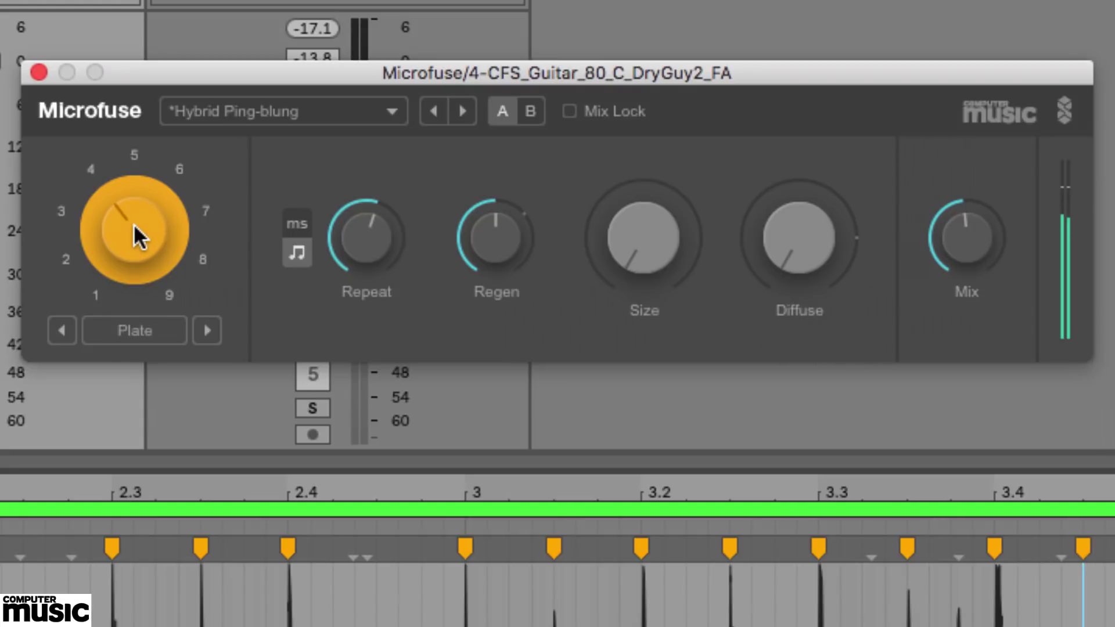
{"action": "scroll", "coordinate": [133, 224], "scroll_direction": "down", "scroll_amount": 1}
{"action": "scroll", "coordinate": [133, 224], "scroll_direction": "down", "scroll_amount": 1}
{"action": "scroll", "coordinate": [134, 224], "scroll_direction": "down", "scroll_amount": 1}
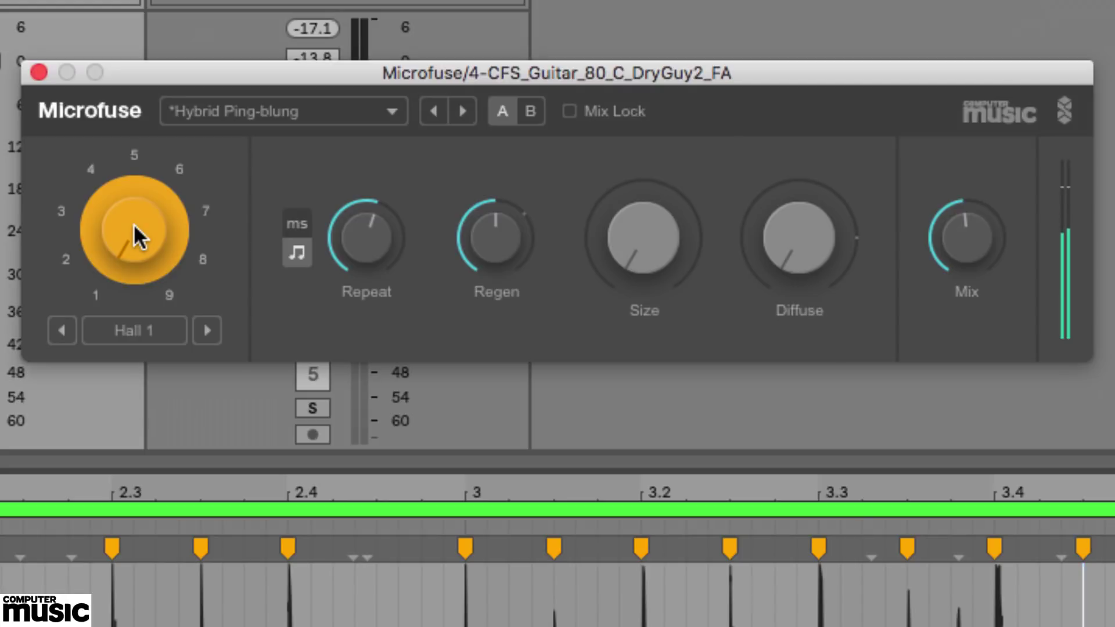
Step: Step the guitar Microfuse's reverb type up through Hall 2 and Church to Plate, and pick a Hall type from the full selection
{"action": "scroll", "coordinate": [133, 224], "scroll_direction": "up", "scroll_amount": 1}
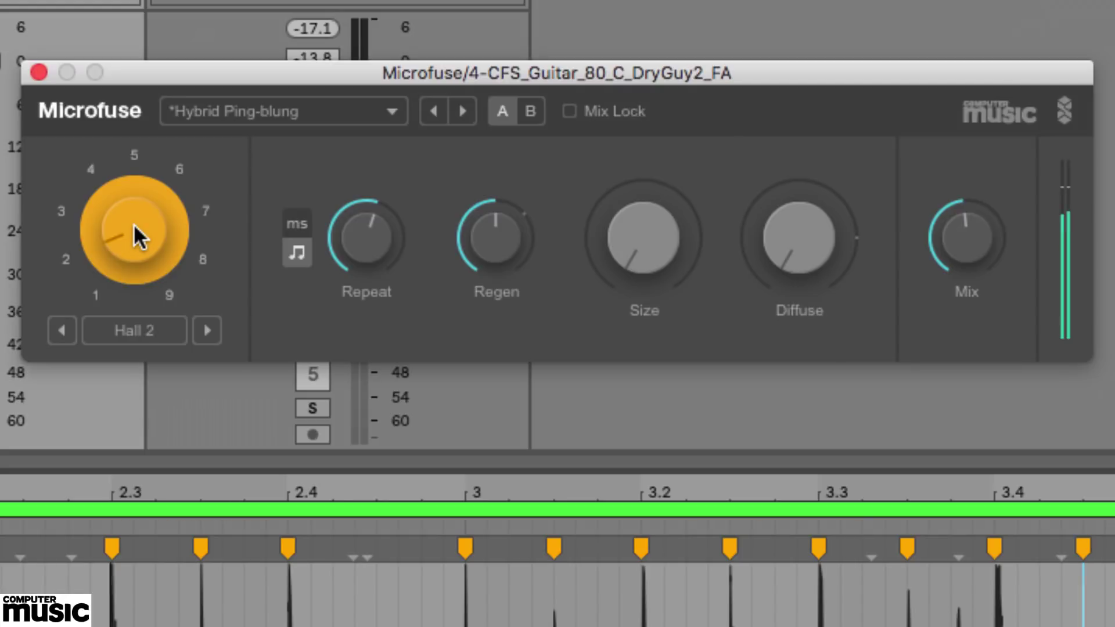
{"action": "scroll", "coordinate": [134, 224], "scroll_direction": "up", "scroll_amount": 1}
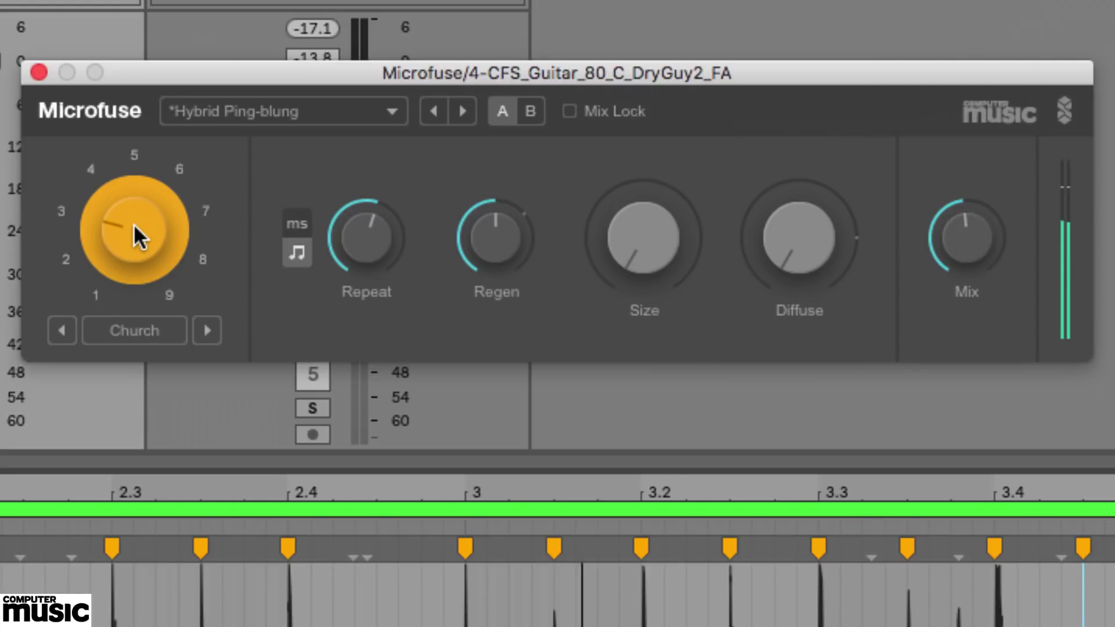
{"action": "scroll", "coordinate": [133, 225], "scroll_direction": "up", "scroll_amount": 1}
{"action": "left_click", "coordinate": [147, 332]}
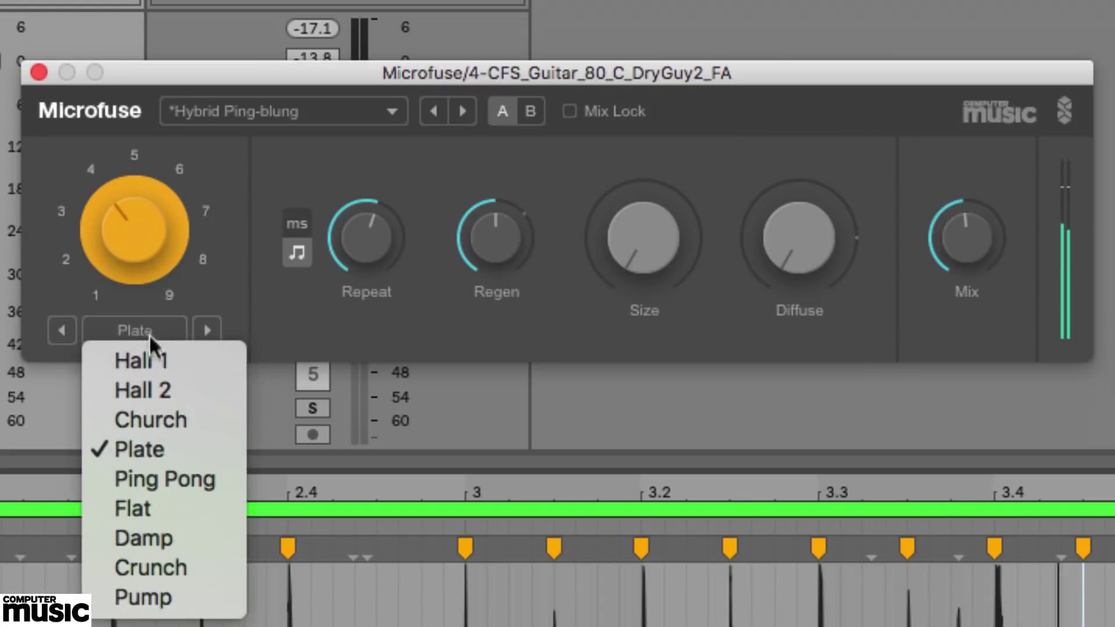
{"action": "left_click", "coordinate": [155, 378]}
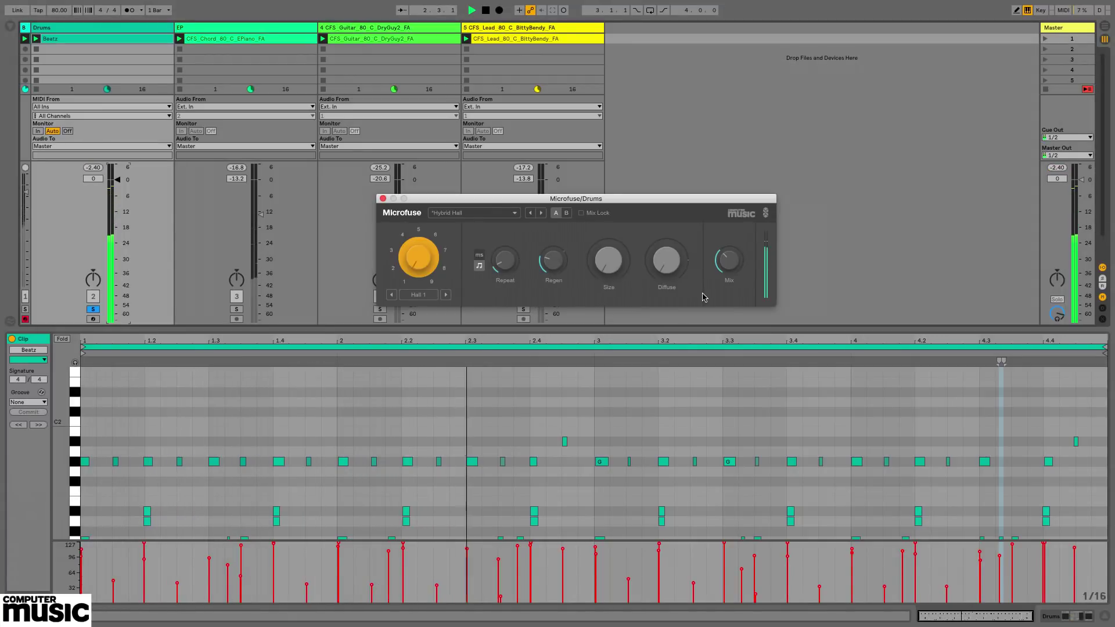
Step: Turn the drums Microfuse's Size up to 100% and raise its Diffuse to 73%
{"action": "mouse_move", "coordinate": [614, 262]}
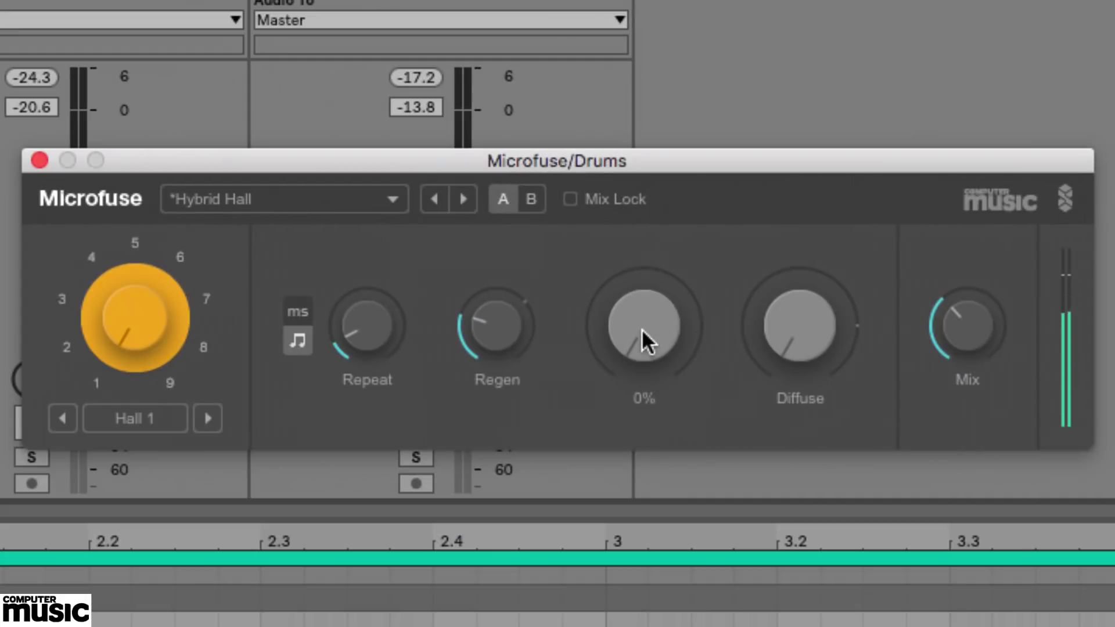
{"action": "left_click_drag", "start_coordinate": [642, 329], "coordinate": [642, 268]}
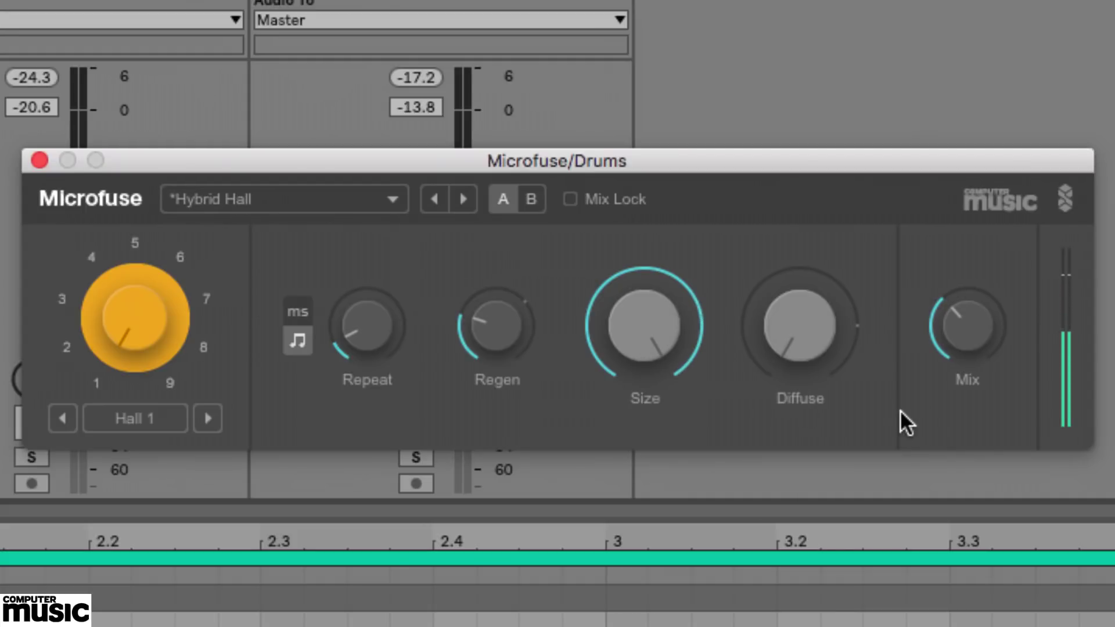
{"action": "mouse_move", "coordinate": [793, 327]}
{"action": "left_click_drag", "start_coordinate": [793, 327], "coordinate": [793, 296]}
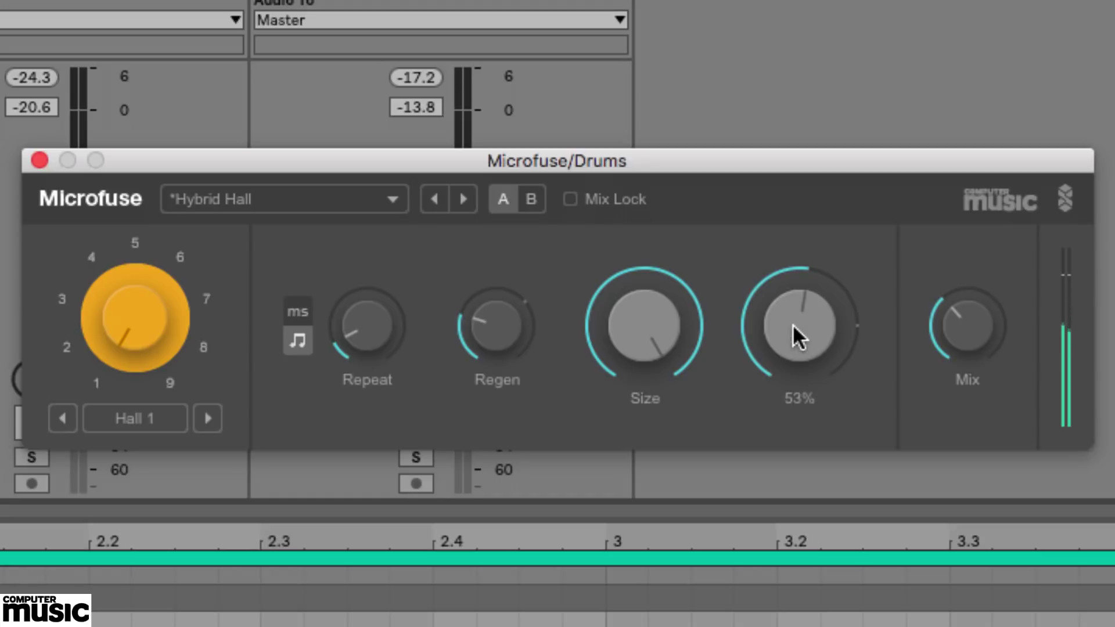
{"action": "mouse_move", "coordinate": [792, 325]}
{"action": "left_mouse_down"}
{"action": "mouse_move", "coordinate": [792, 314]}
{"action": "mouse_move", "coordinate": [798, 335]}
{"action": "left_mouse_up"}
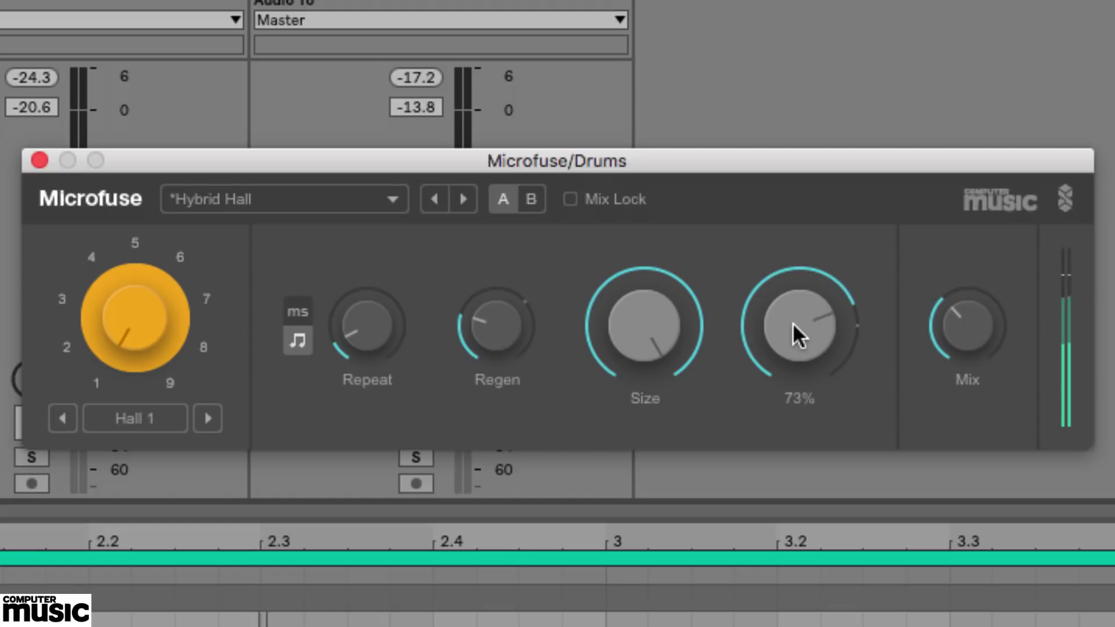
Step: Audition every reverb type on the drums Microfuse in order from Hall 2 up to Pump, and return to Hall 1
{"action": "left_click", "coordinate": [208, 418]}
{"action": "left_click", "coordinate": [209, 415]}
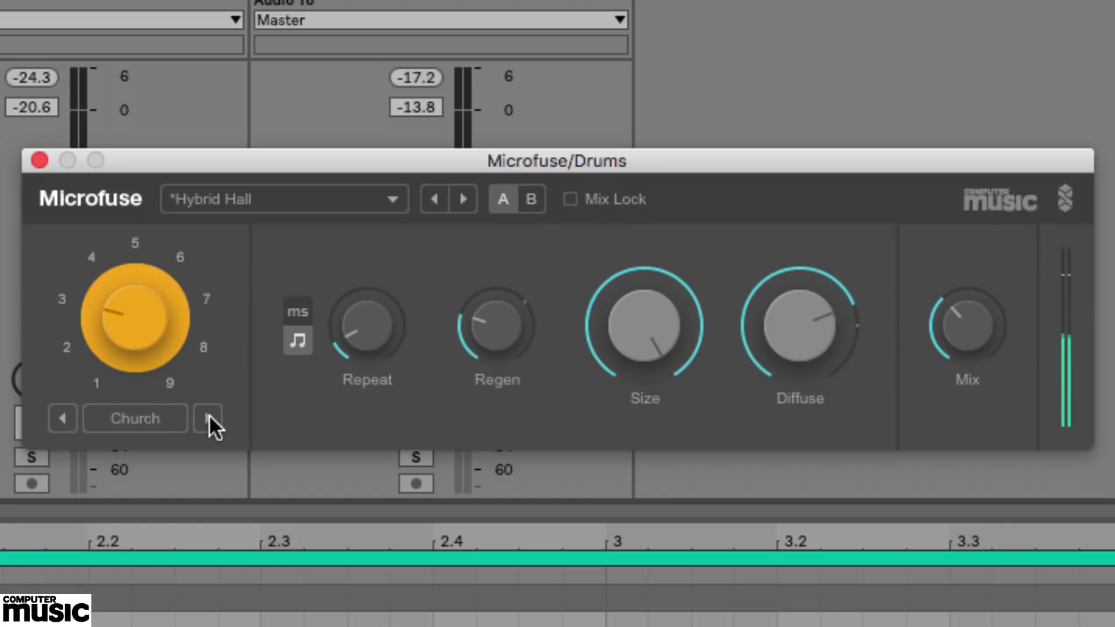
{"action": "left_click", "coordinate": [209, 415]}
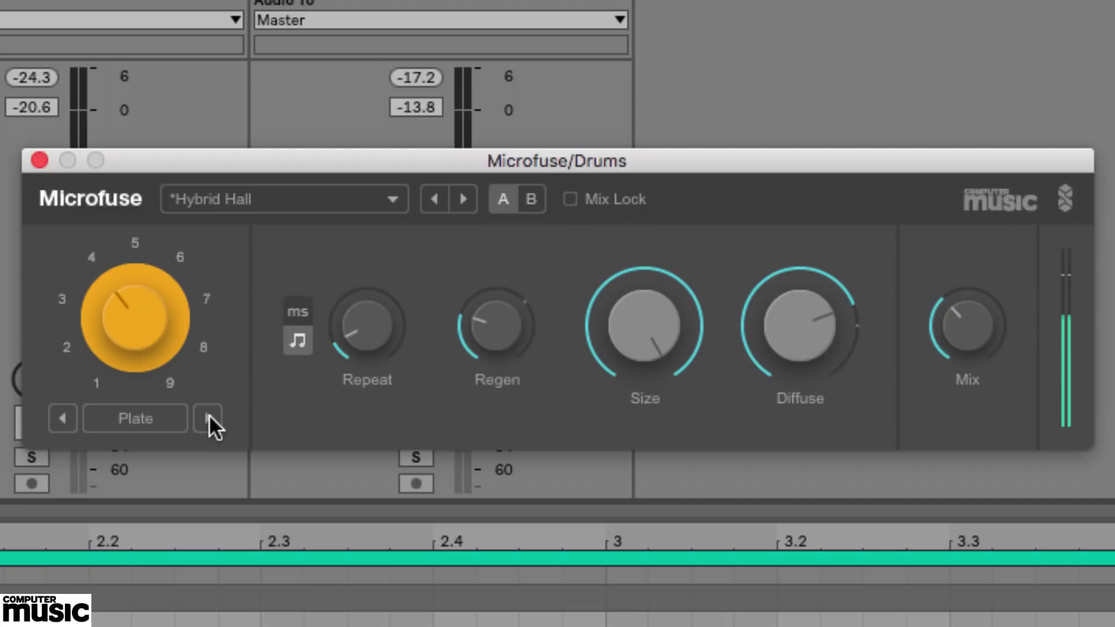
{"action": "left_click", "coordinate": [208, 419]}
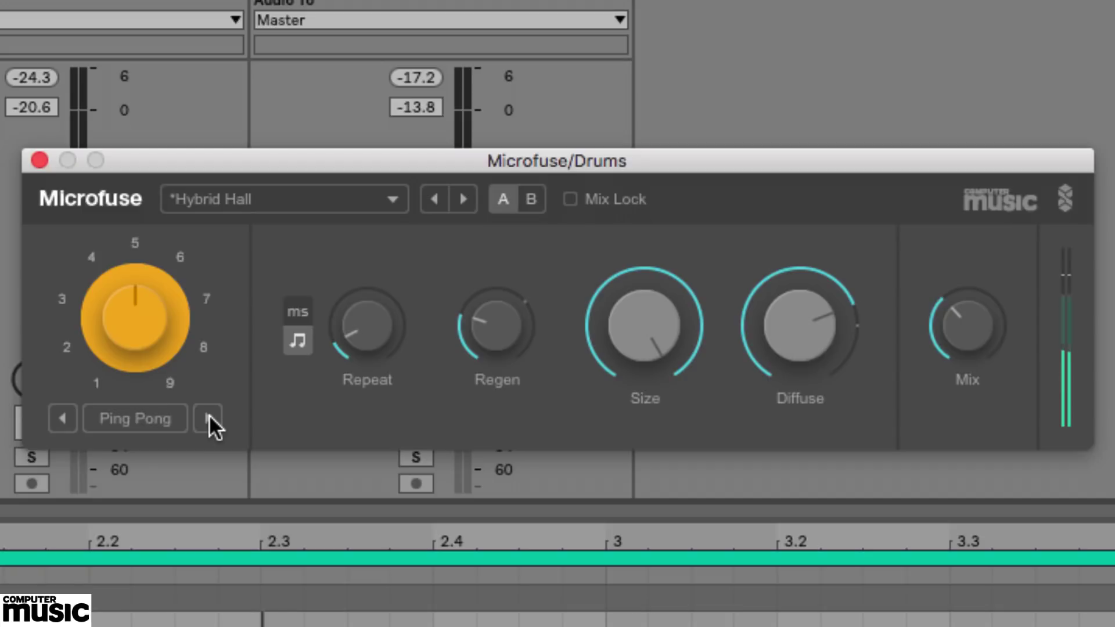
{"action": "left_click", "coordinate": [208, 418]}
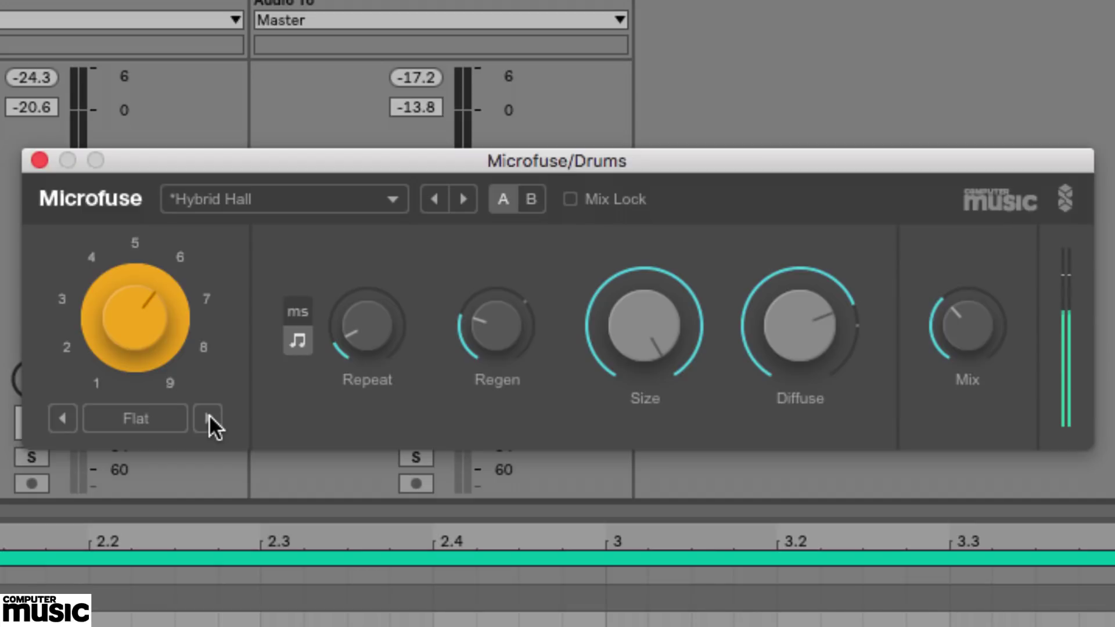
{"action": "left_click", "coordinate": [208, 418]}
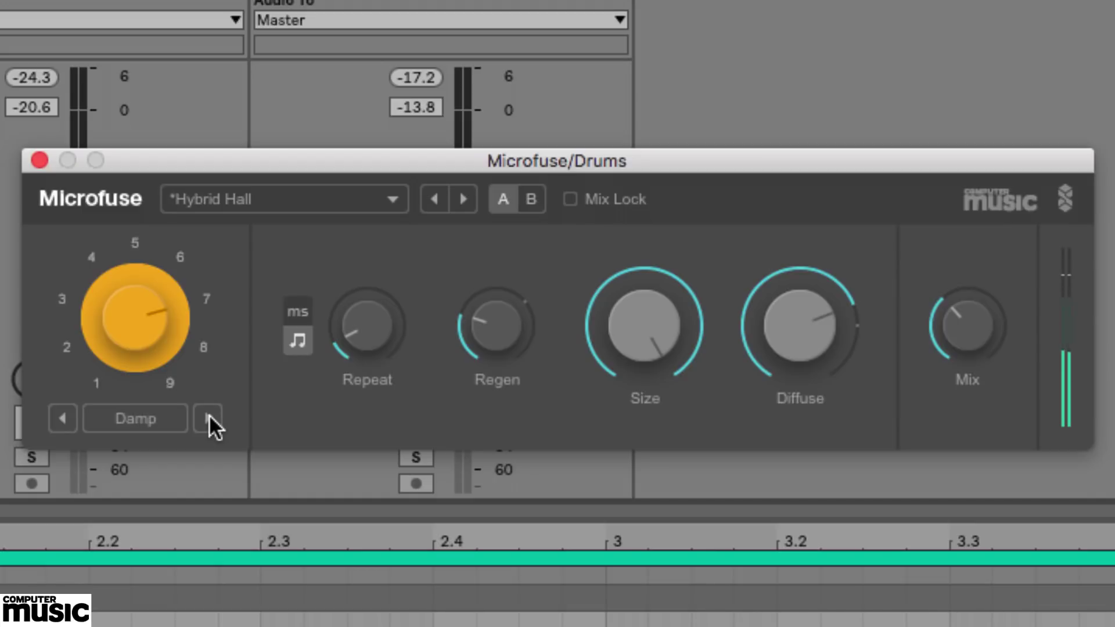
{"action": "left_click", "coordinate": [208, 418]}
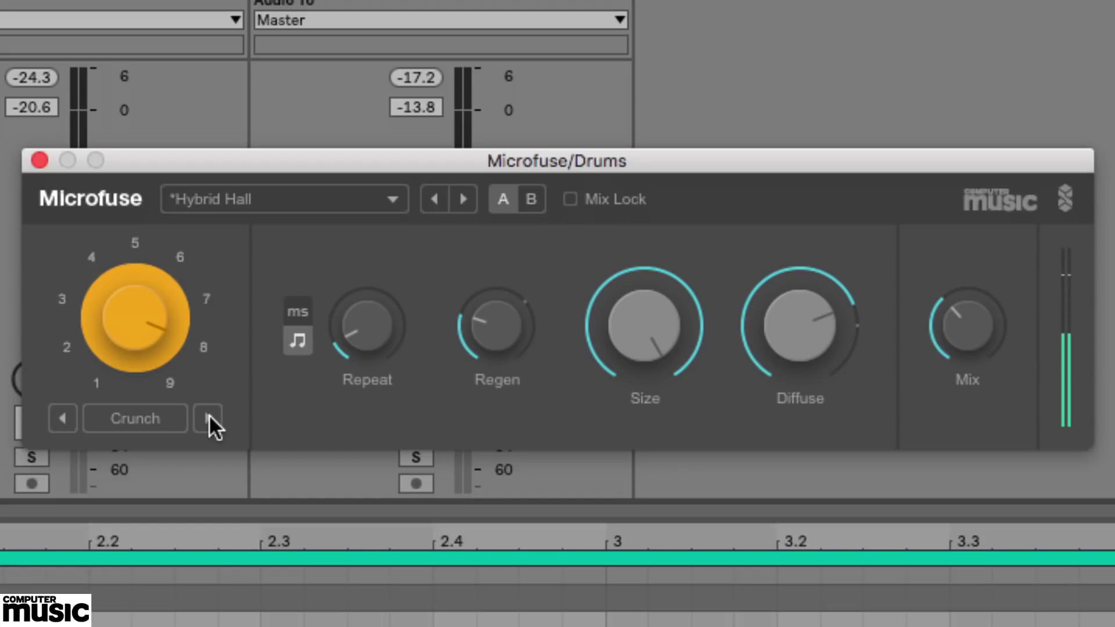
{"action": "left_click", "coordinate": [208, 418]}
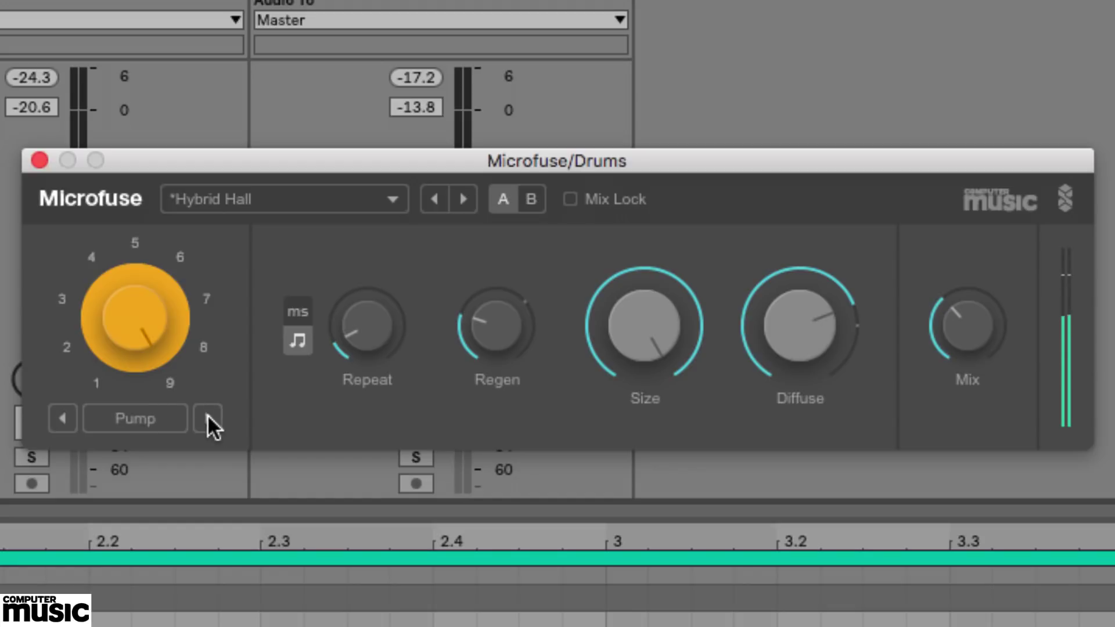
{"action": "left_click", "coordinate": [95, 382]}
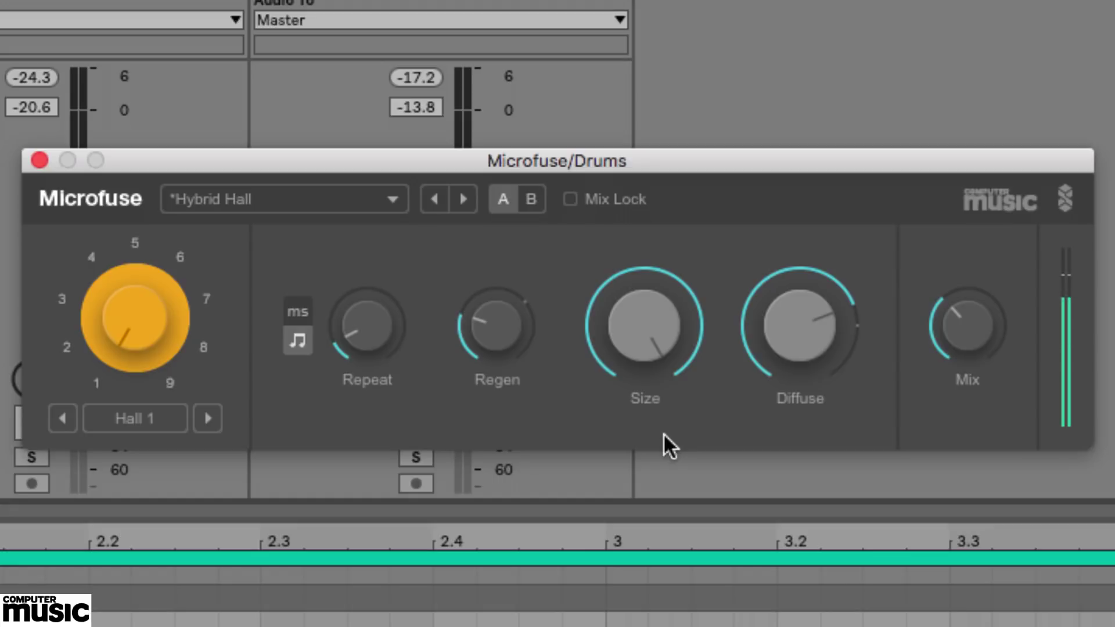
Step: Raise the drums Microfuse's Diffuse to 80% with Size at 100%, and lower Diffuse to 61%
{"action": "mouse_move", "coordinate": [690, 329]}
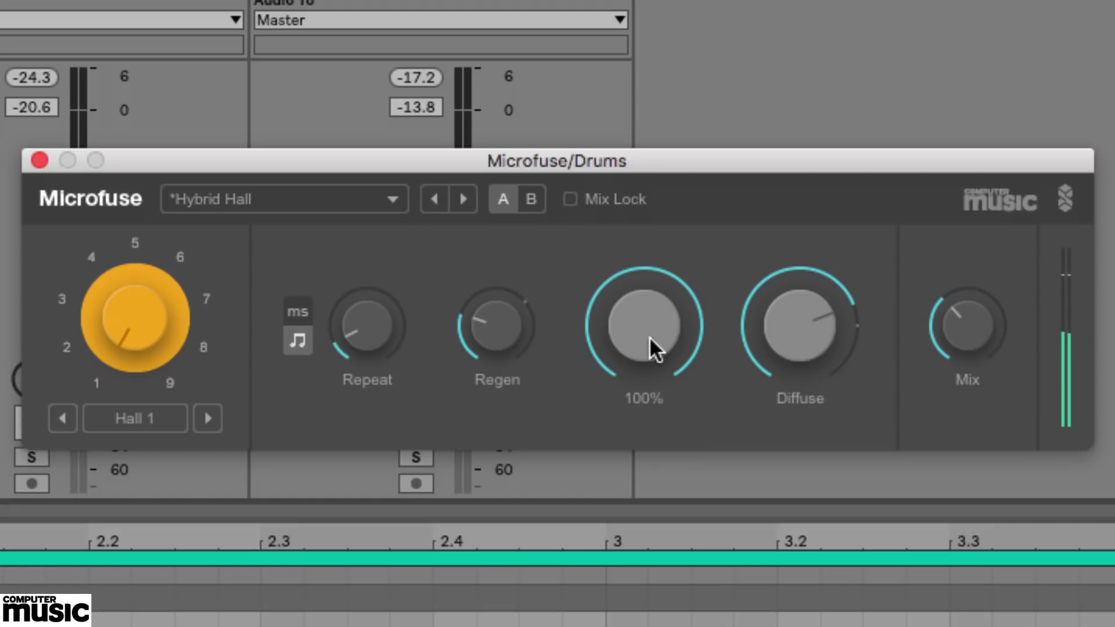
{"action": "mouse_move", "coordinate": [797, 341]}
{"action": "mouse_move", "coordinate": [757, 345]}
{"action": "mouse_move", "coordinate": [793, 336]}
{"action": "left_mouse_down"}
{"action": "mouse_move", "coordinate": [793, 322]}
{"action": "mouse_move", "coordinate": [794, 332]}
{"action": "left_mouse_up"}
{"action": "mouse_move", "coordinate": [636, 320]}
{"action": "left_mouse_down"}
{"action": "mouse_move", "coordinate": [636, 459]}
{"action": "mouse_move", "coordinate": [636, 326]}
{"action": "left_mouse_up"}
{"action": "mouse_move", "coordinate": [819, 346]}
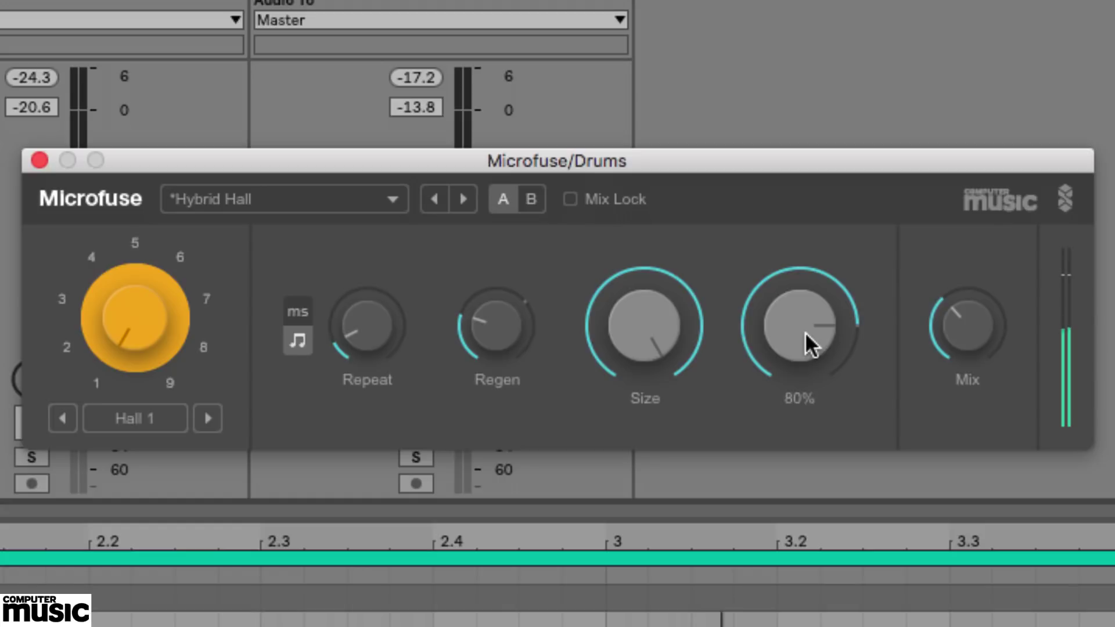
{"action": "left_click_drag", "start_coordinate": [805, 332], "coordinate": [805, 356]}
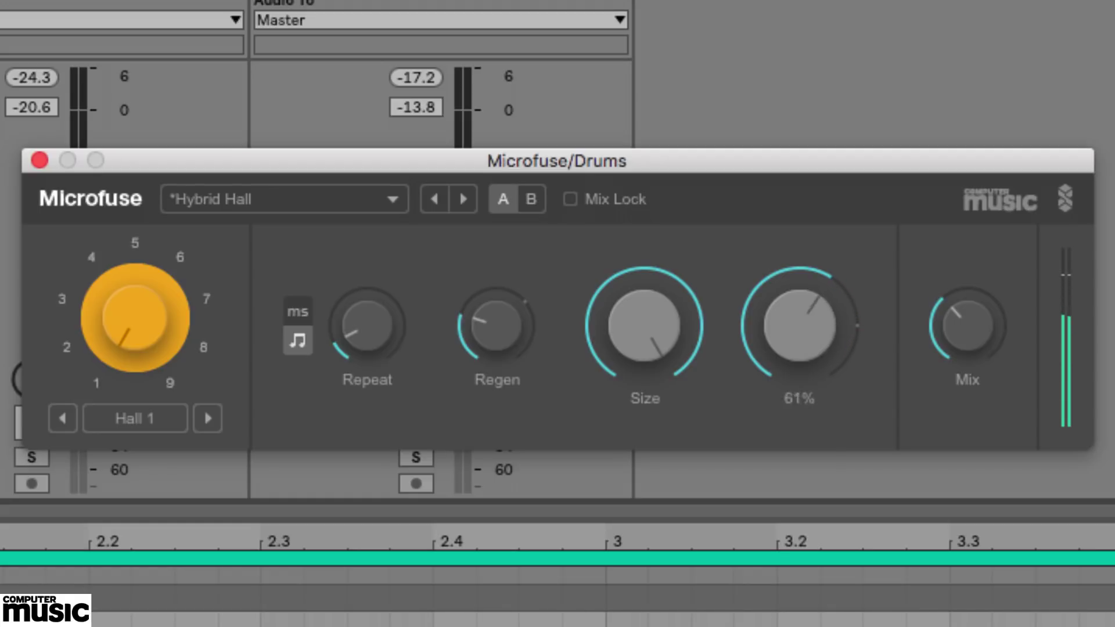
Step: Drop the drums Microfuse's Size to 0%, raise Diffuse to 74% and bring Size up to 23%
{"action": "left_click_drag", "start_coordinate": [661, 326], "coordinate": [663, 367]}
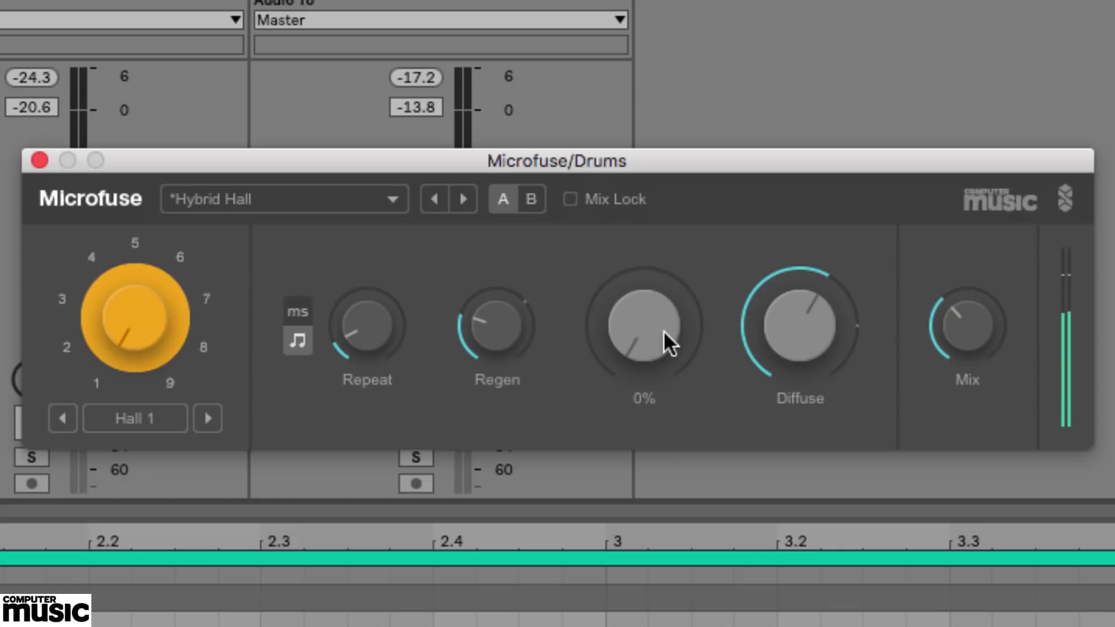
{"action": "mouse_move", "coordinate": [817, 351]}
{"action": "mouse_move", "coordinate": [797, 333]}
{"action": "left_mouse_down"}
{"action": "mouse_move", "coordinate": [797, 313]}
{"action": "mouse_move", "coordinate": [797, 325]}
{"action": "left_mouse_up"}
{"action": "mouse_move", "coordinate": [581, 343]}
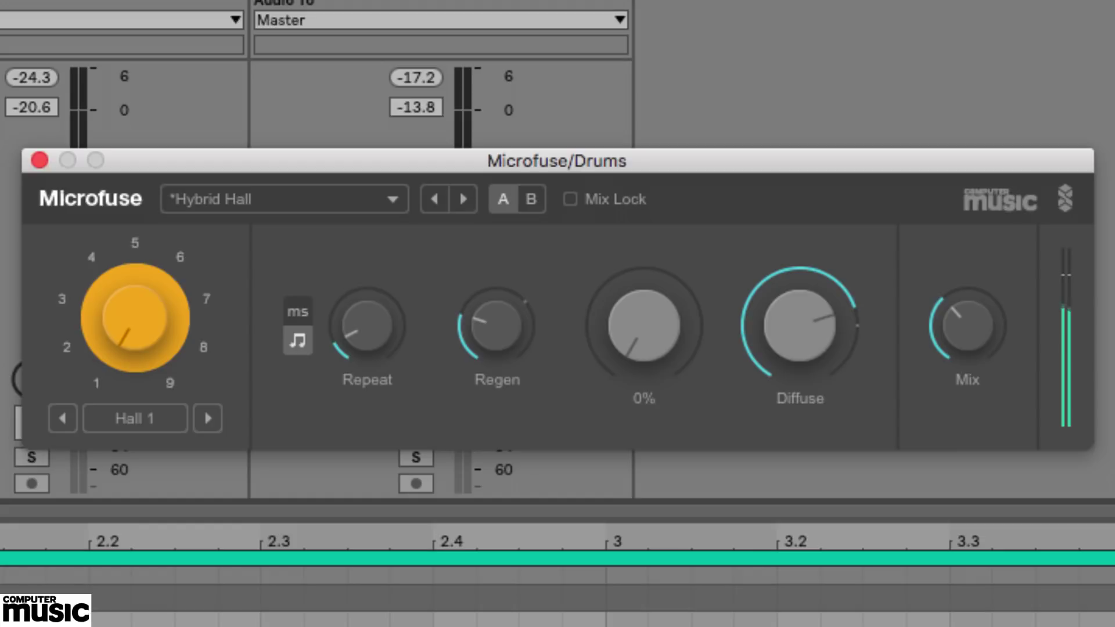
{"action": "left_click_drag", "start_coordinate": [643, 349], "coordinate": [660, 349]}
Step: Change the drums Microfuse's reverb type to Ping Pong and set Repeat to 384 ms in millisecond mode
{"action": "left_click", "coordinate": [168, 421]}
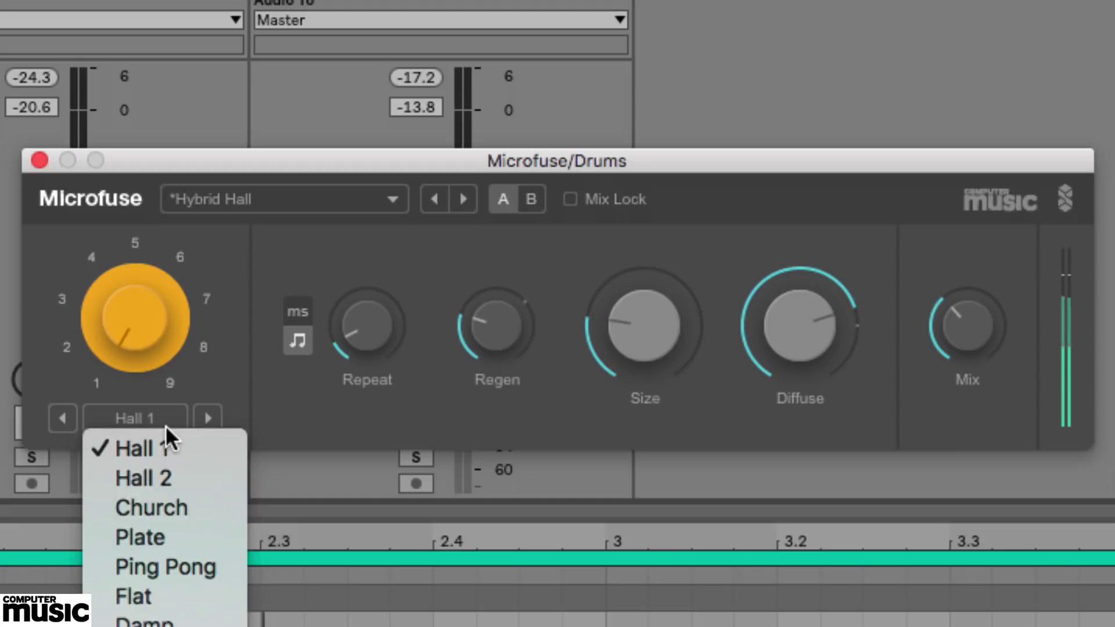
{"action": "left_click", "coordinate": [175, 567]}
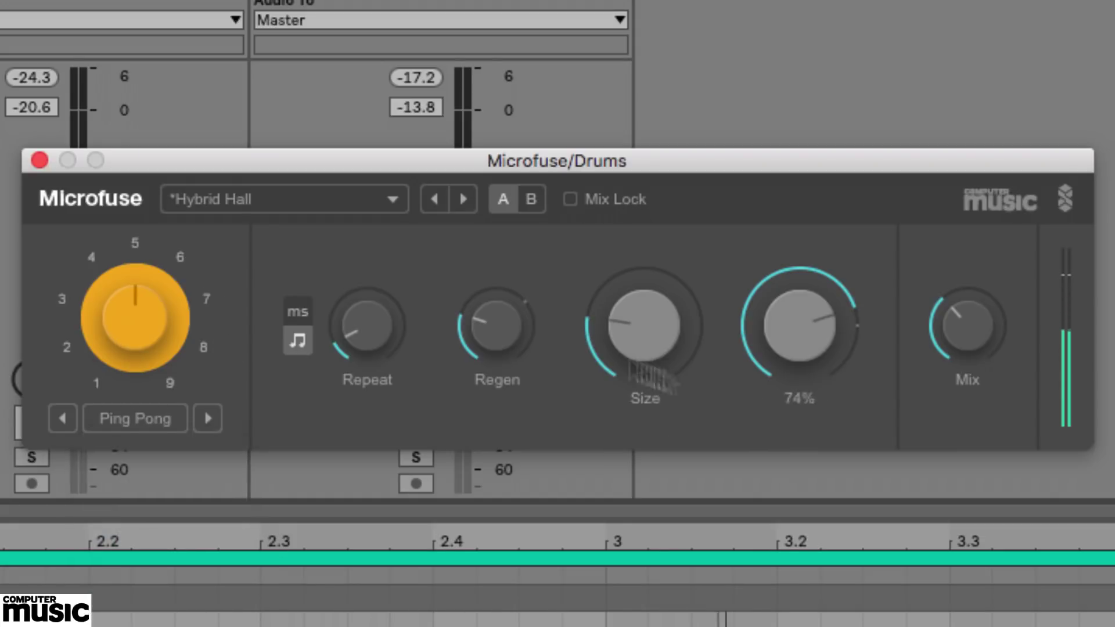
{"action": "left_click", "coordinate": [308, 310]}
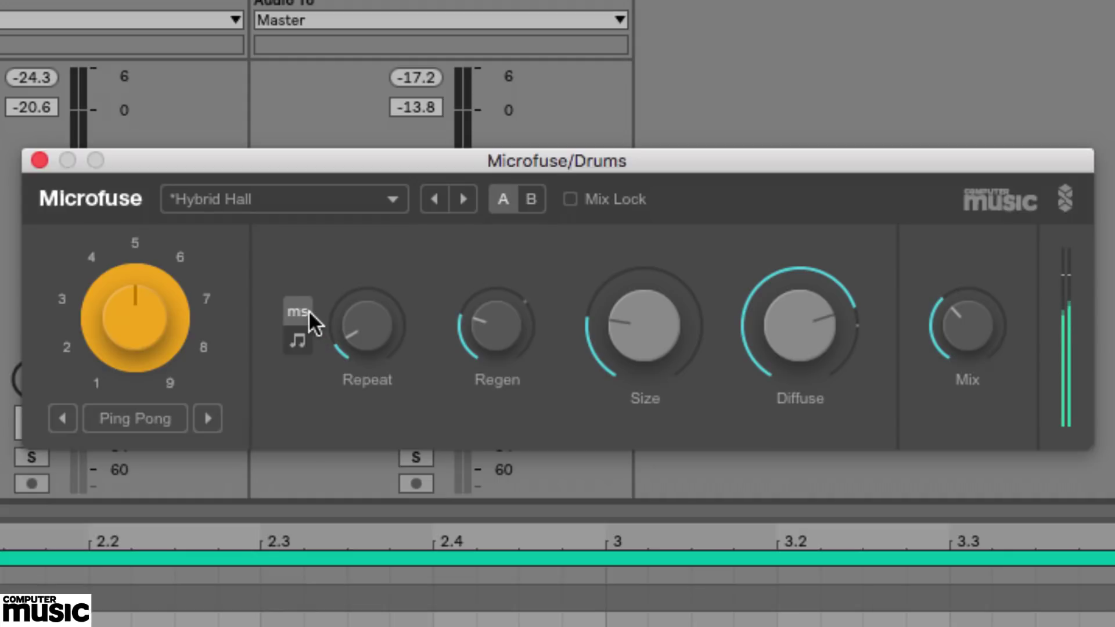
{"action": "left_click_drag", "start_coordinate": [341, 331], "coordinate": [348, 336]}
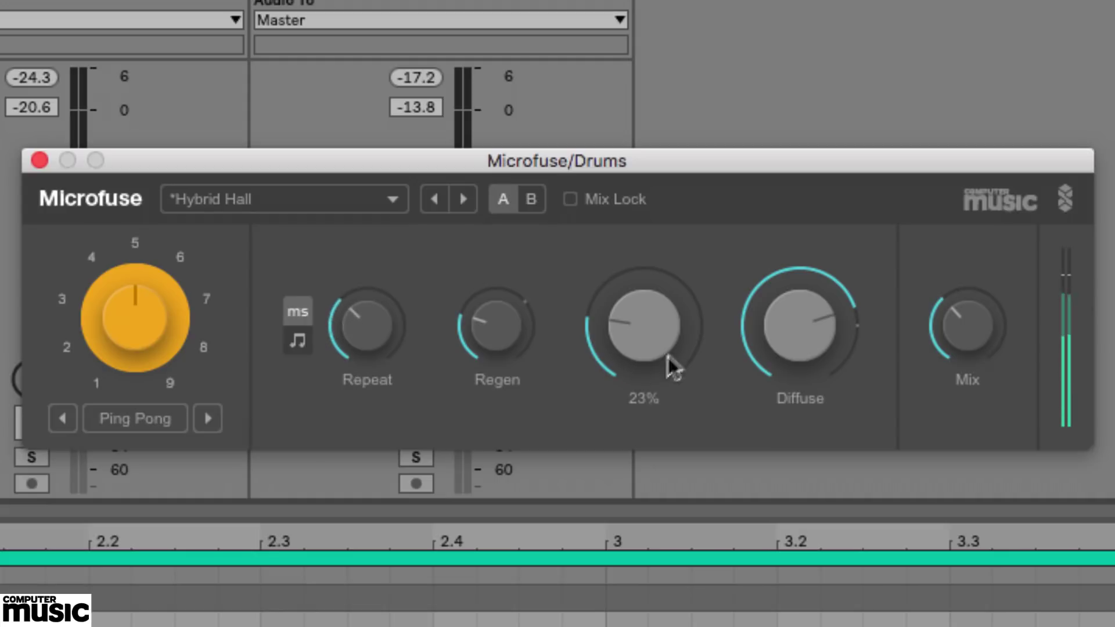
Step: Increase the drums Microfuse's Size past its midpoint and push Diffuse to 88%
{"action": "left_click_drag", "start_coordinate": [644, 328], "coordinate": [645, 331]}
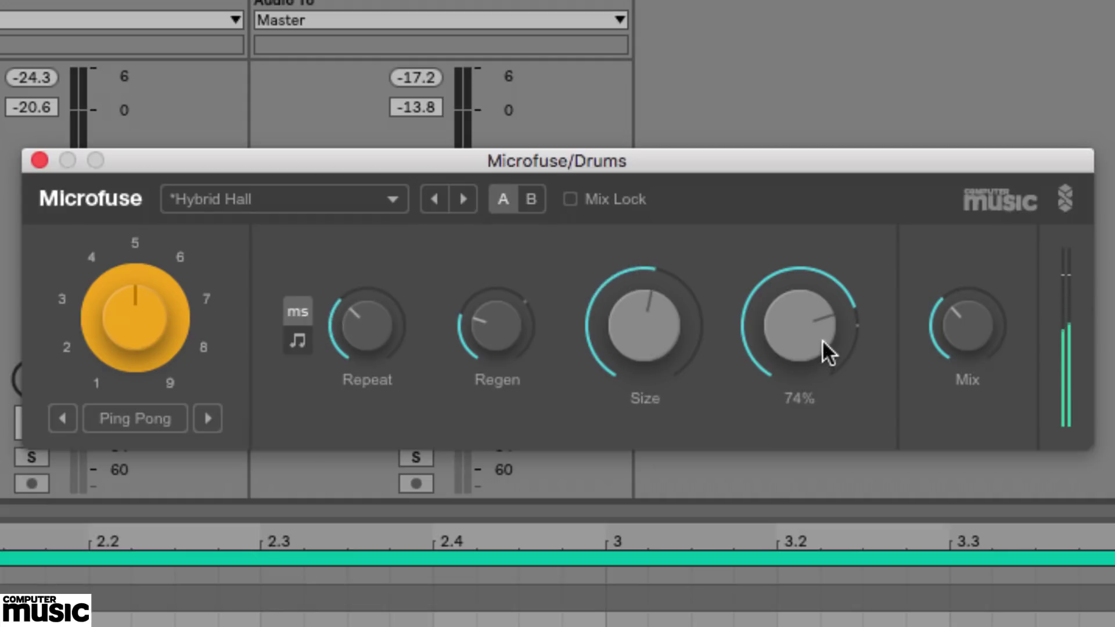
{"action": "mouse_move", "coordinate": [829, 351]}
{"action": "left_mouse_down"}
{"action": "mouse_move", "coordinate": [829, 384]}
{"action": "mouse_move", "coordinate": [829, 331]}
{"action": "left_mouse_up"}
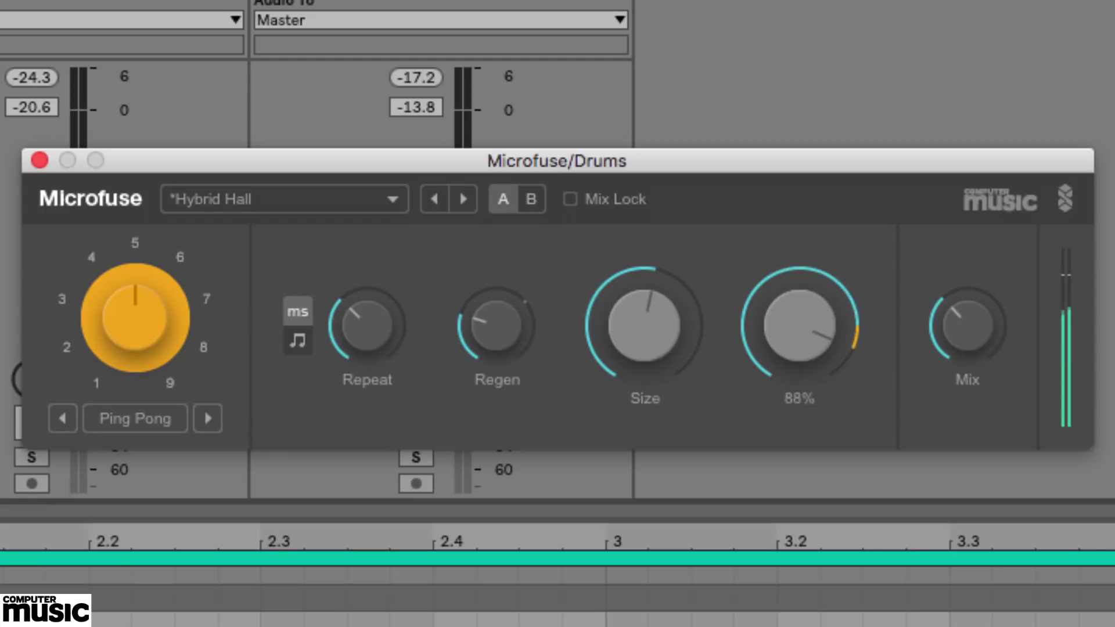
{"action": "left_click_drag", "start_coordinate": [647, 323], "coordinate": [649, 325]}
Step: Set the drums Microfuse's Size to 100%, and turn Regen down low and up to 86%
{"action": "left_click_drag", "start_coordinate": [515, 324], "coordinate": [516, 352]}
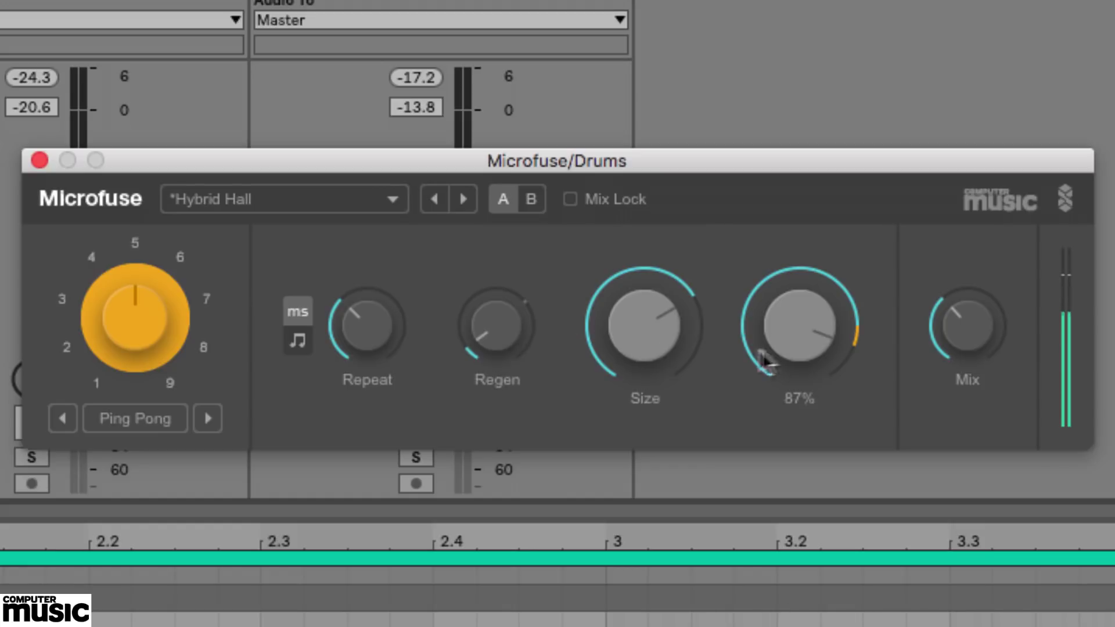
{"action": "left_click_drag", "start_coordinate": [676, 333], "coordinate": [639, 330]}
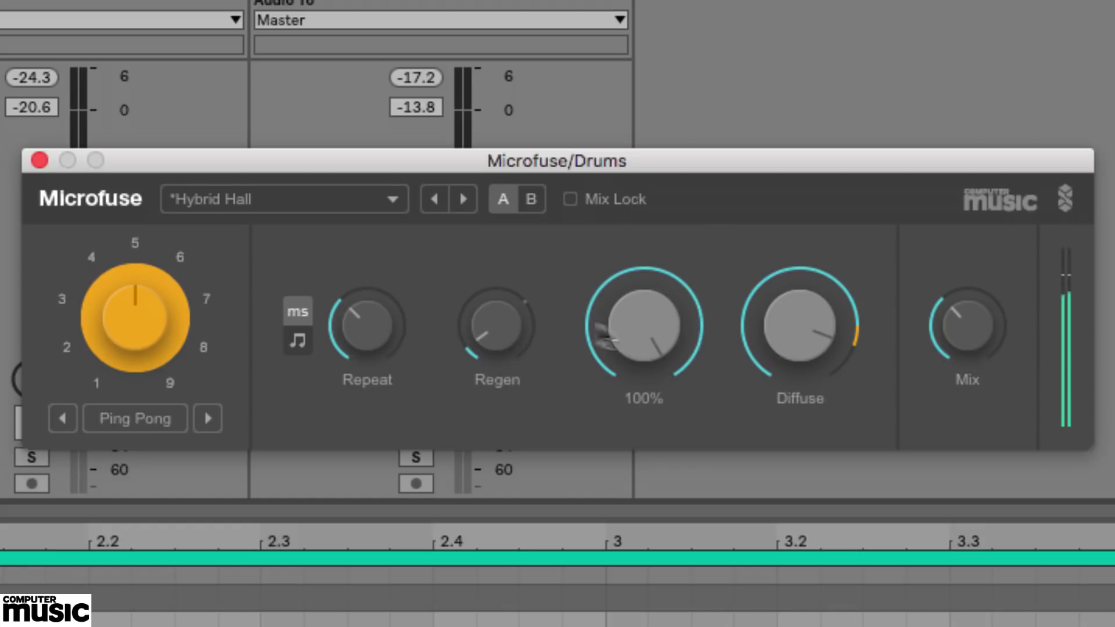
{"action": "left_click_drag", "start_coordinate": [490, 326], "coordinate": [490, 329]}
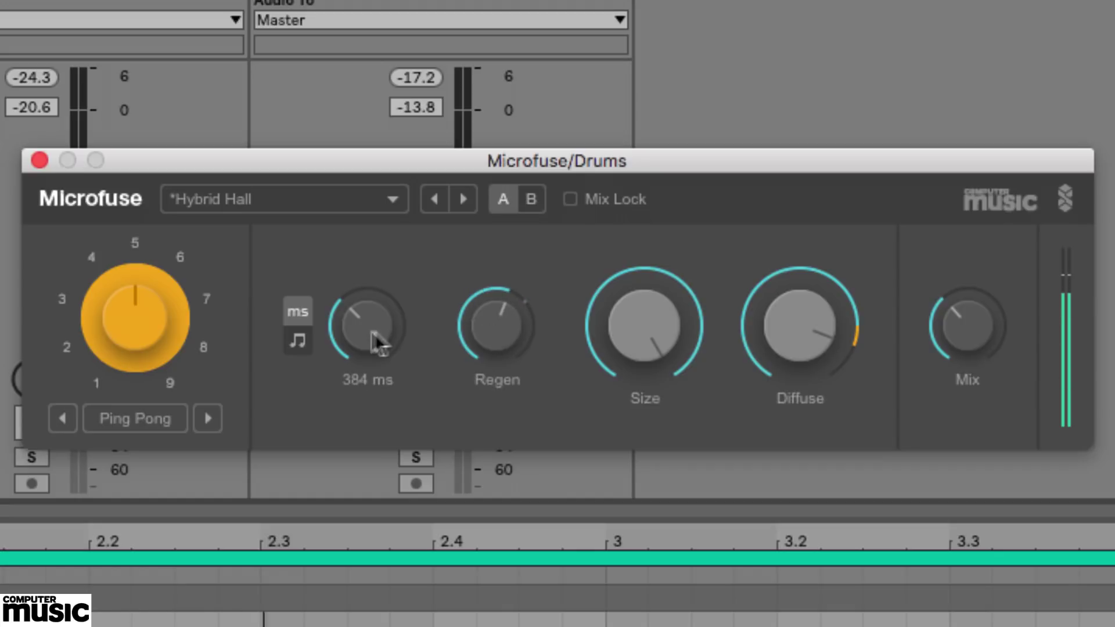
Step: Shorten the drums Microfuse's Repeat time, raise Regen to 103% and reduce Diffuse to 53%
{"action": "mouse_move", "coordinate": [364, 330]}
{"action": "left_mouse_down"}
{"action": "mouse_move", "coordinate": [364, 355]}
{"action": "mouse_move", "coordinate": [366, 333]}
{"action": "left_mouse_up"}
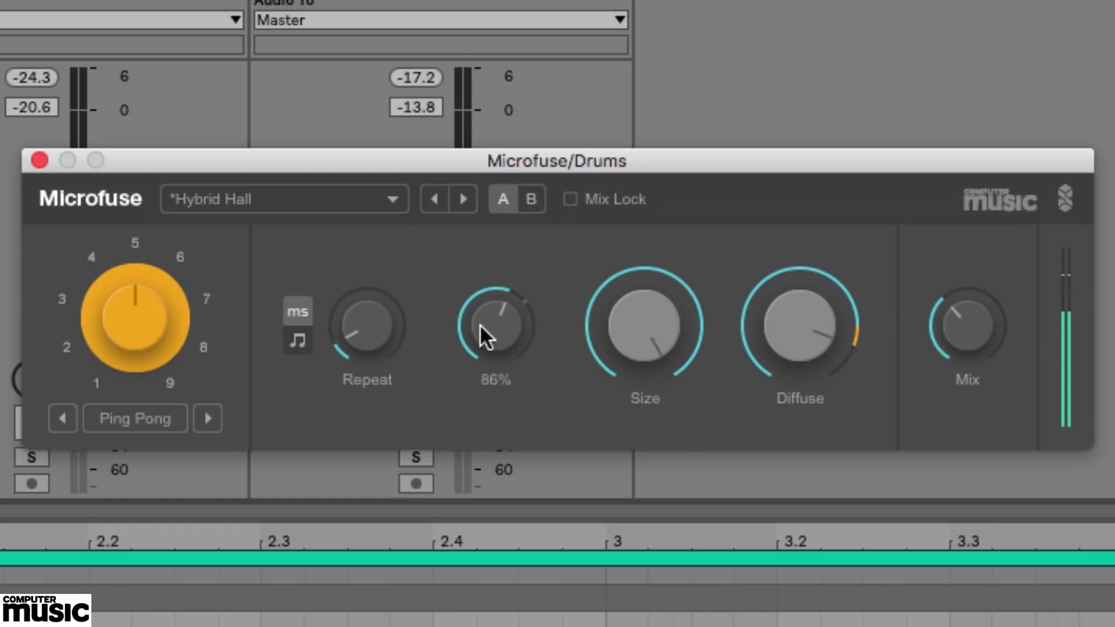
{"action": "left_click_drag", "start_coordinate": [480, 324], "coordinate": [481, 321]}
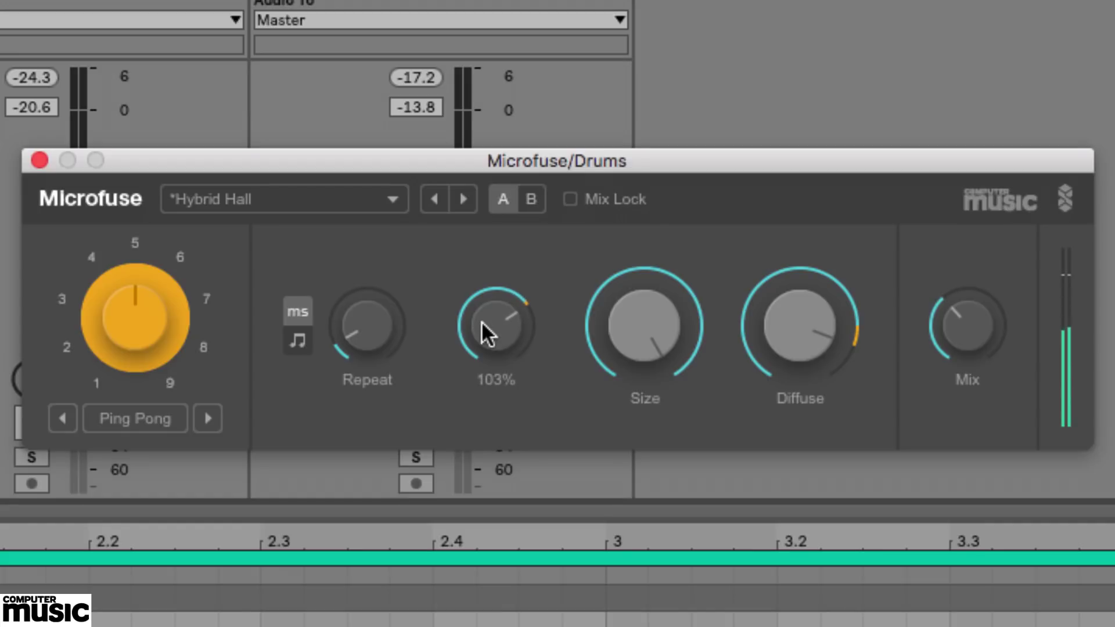
{"action": "mouse_move", "coordinate": [800, 361]}
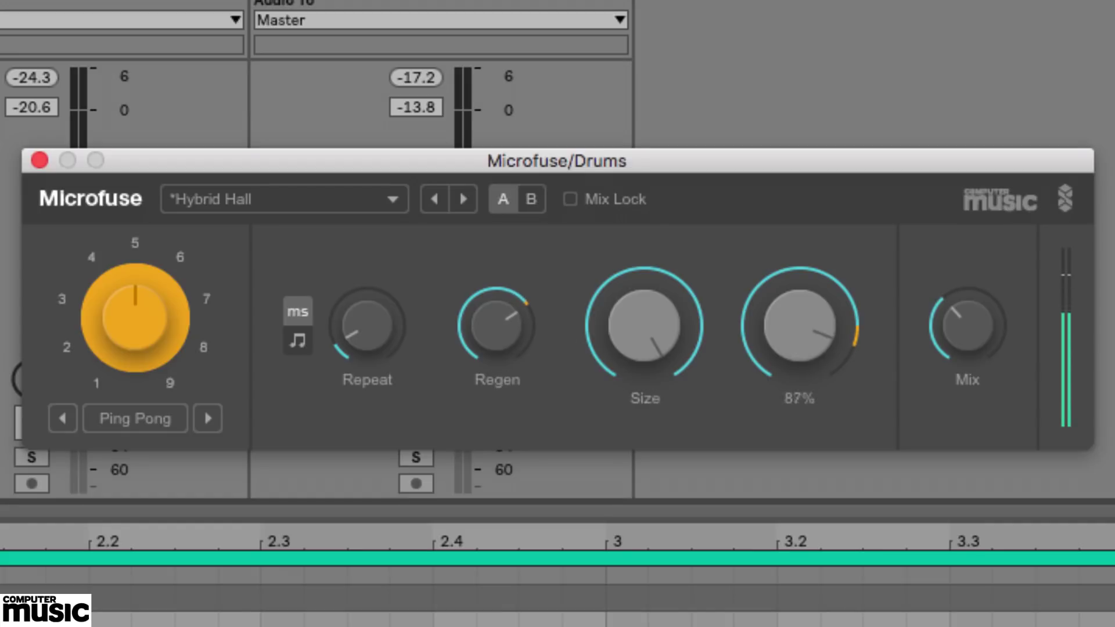
{"action": "left_click_drag", "start_coordinate": [801, 361], "coordinate": [800, 380]}
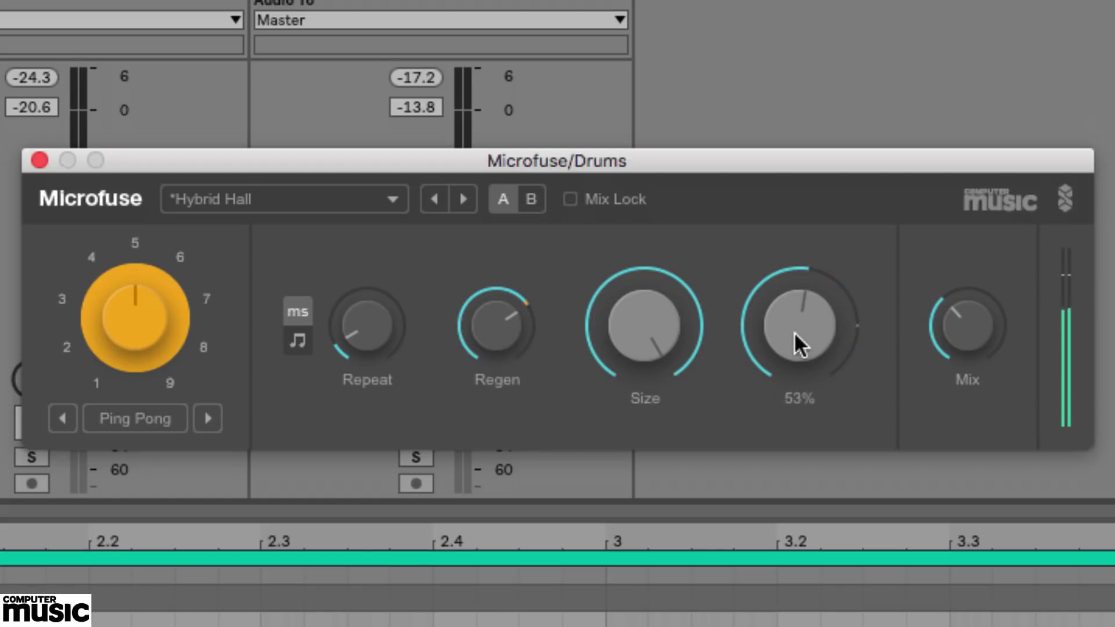
Step: Switch to the browser, open the Dub Machines VST/AU page on surrealmachines.com and examine the bundle, Modnetic and Diffuse descriptions
{"action": "scroll", "coordinate": [557, 378], "scroll_direction": "down", "scroll_amount": 10}
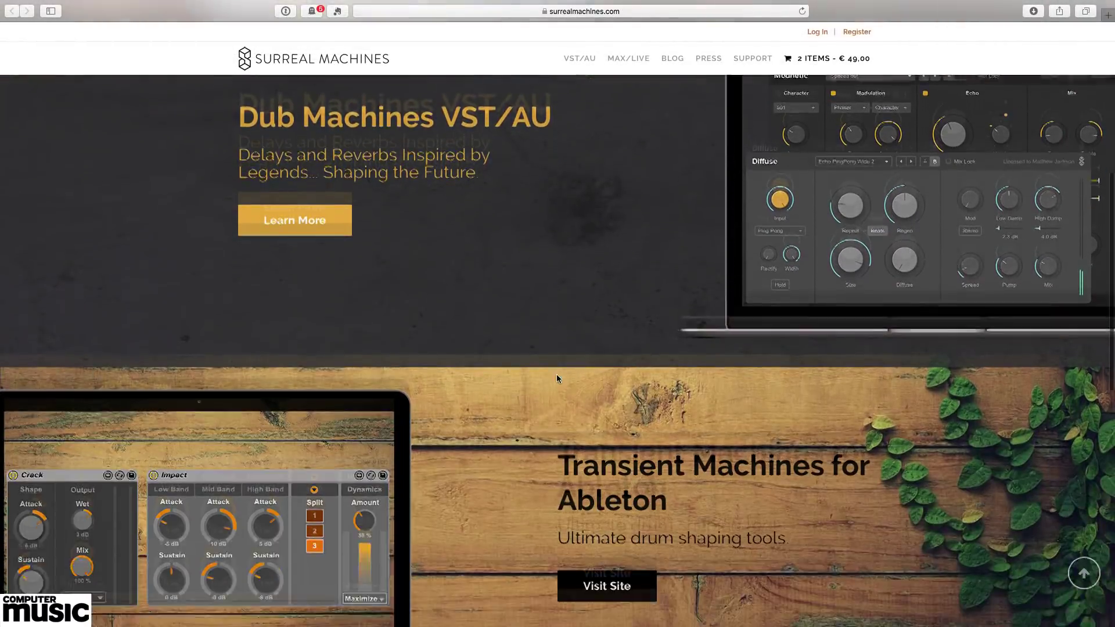
{"action": "scroll", "coordinate": [557, 378], "scroll_direction": "up", "scroll_amount": 5}
{"action": "left_click", "coordinate": [320, 414]}
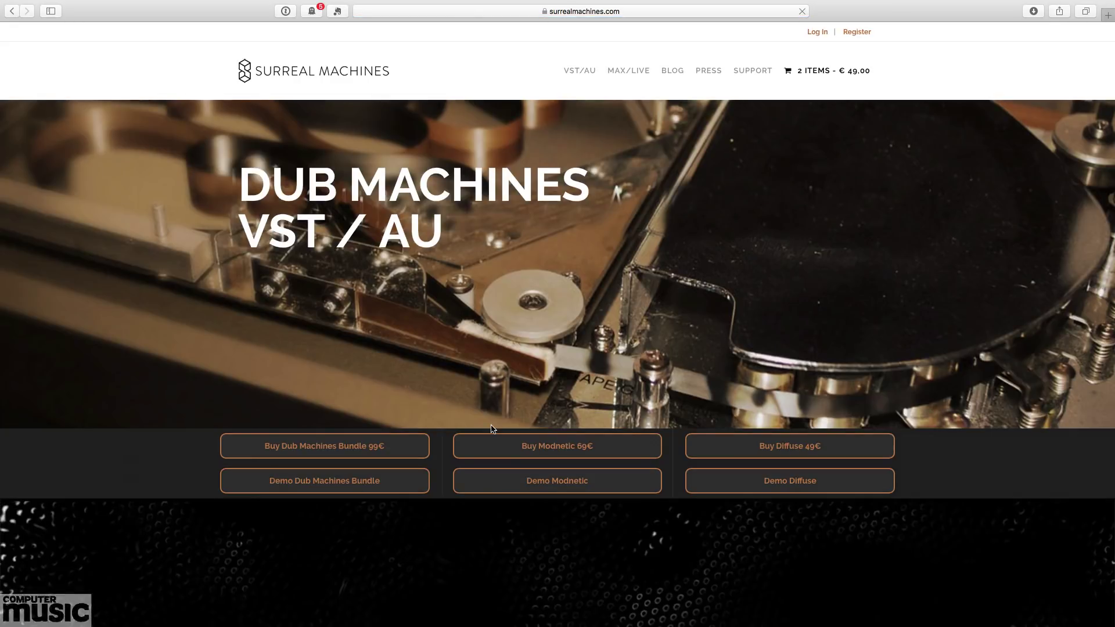
{"action": "scroll", "coordinate": [491, 430], "scroll_direction": "down", "scroll_amount": 5}
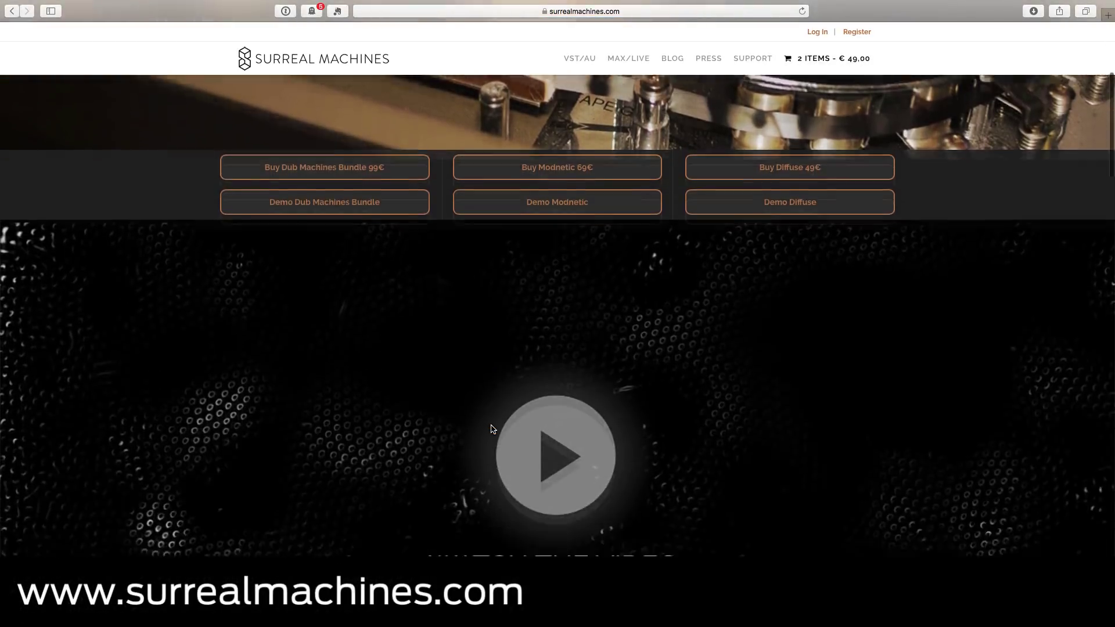
{"action": "scroll", "coordinate": [492, 429], "scroll_direction": "down", "scroll_amount": 15}
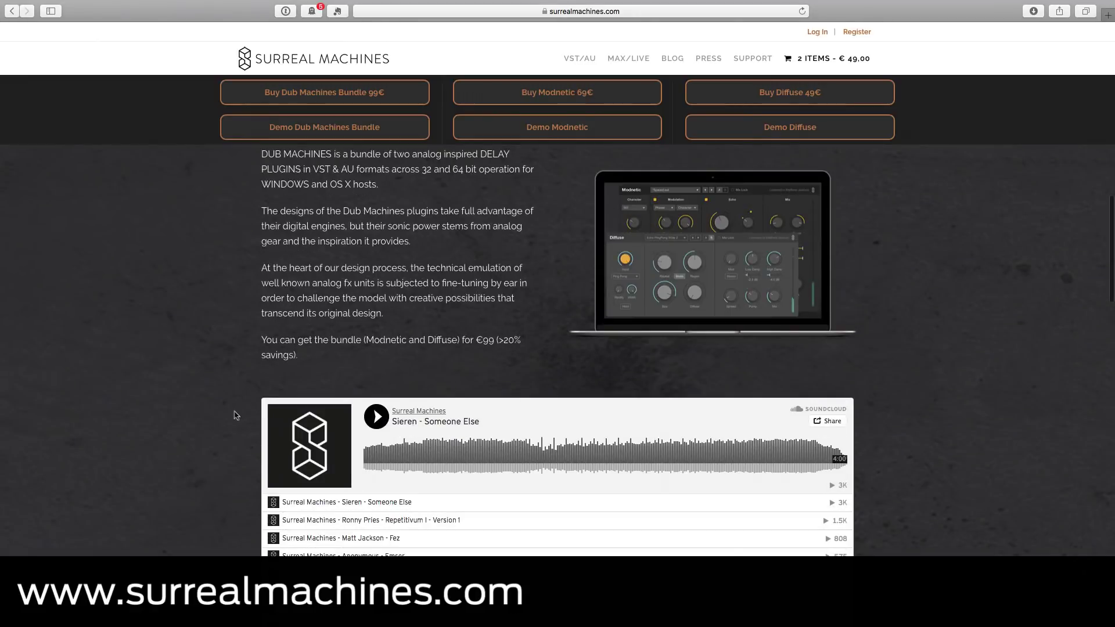
{"action": "scroll", "coordinate": [236, 415], "scroll_direction": "down", "scroll_amount": 12}
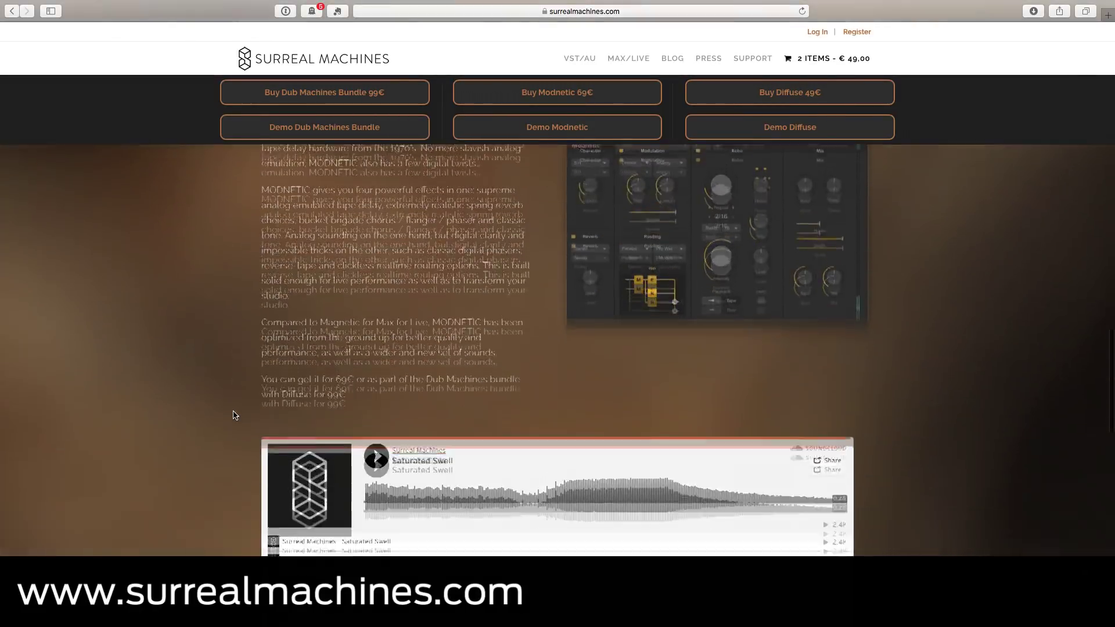
{"action": "scroll", "coordinate": [234, 415], "scroll_direction": "down", "scroll_amount": 12}
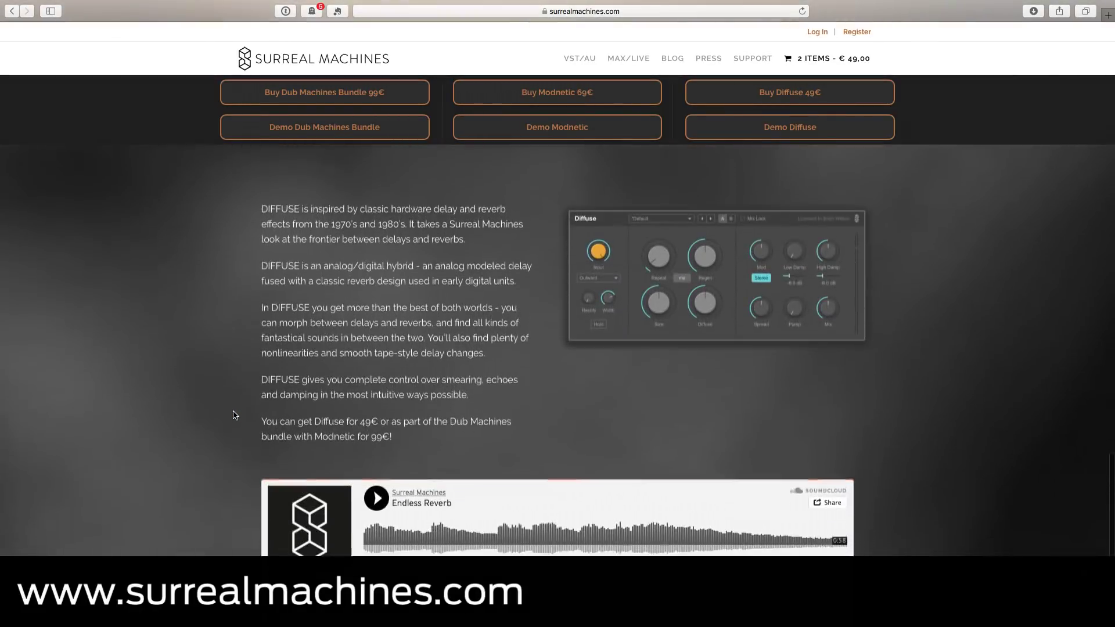